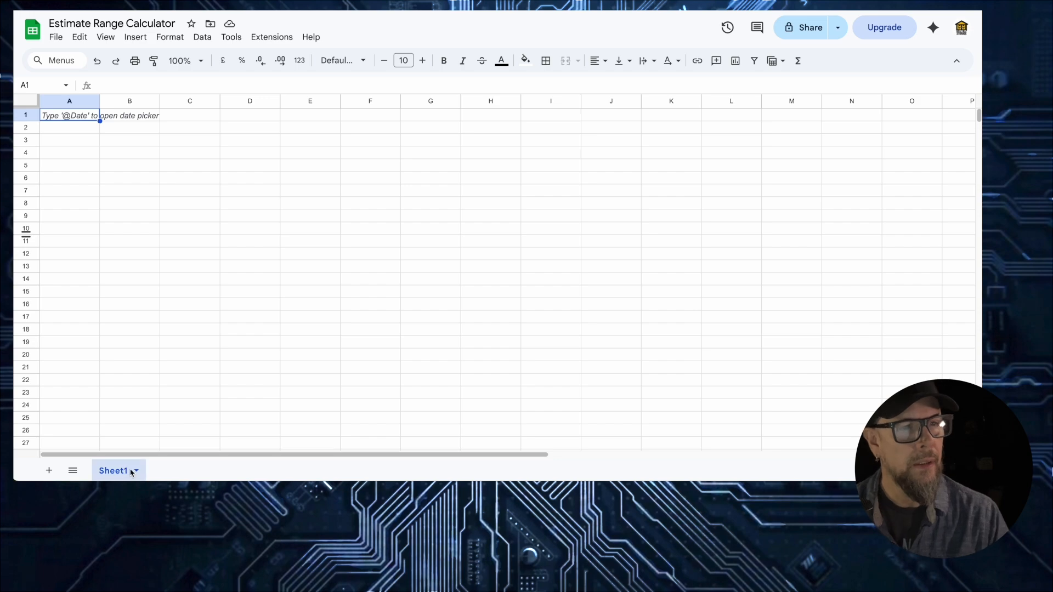
# - Rename the Sheet1 tab to 'Calculator', fixing a typo along the way
pyautogui.click(133, 472)
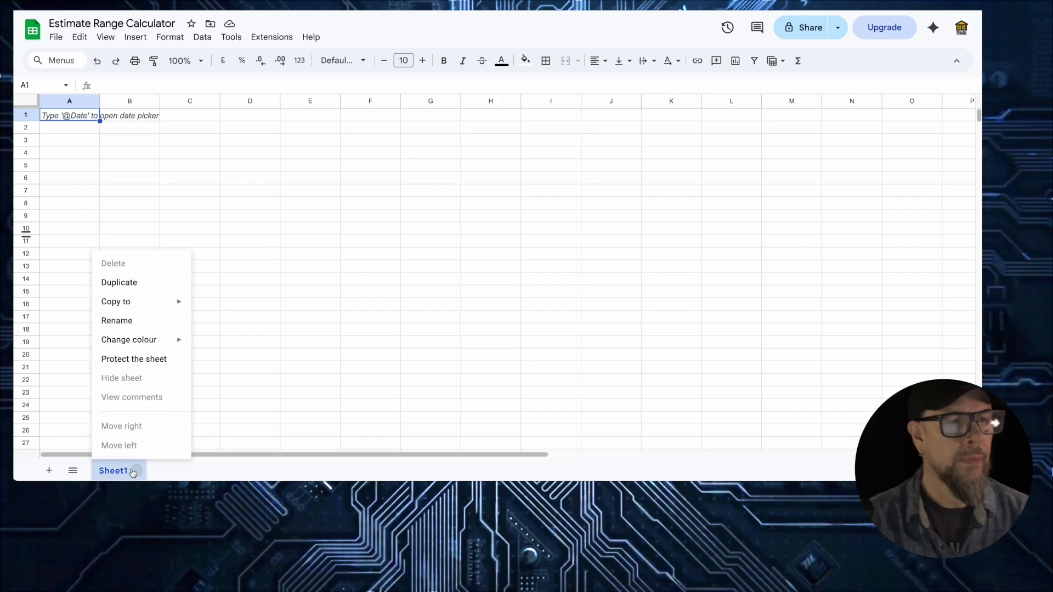
pyautogui.click(137, 320)
pyautogui.write('C')
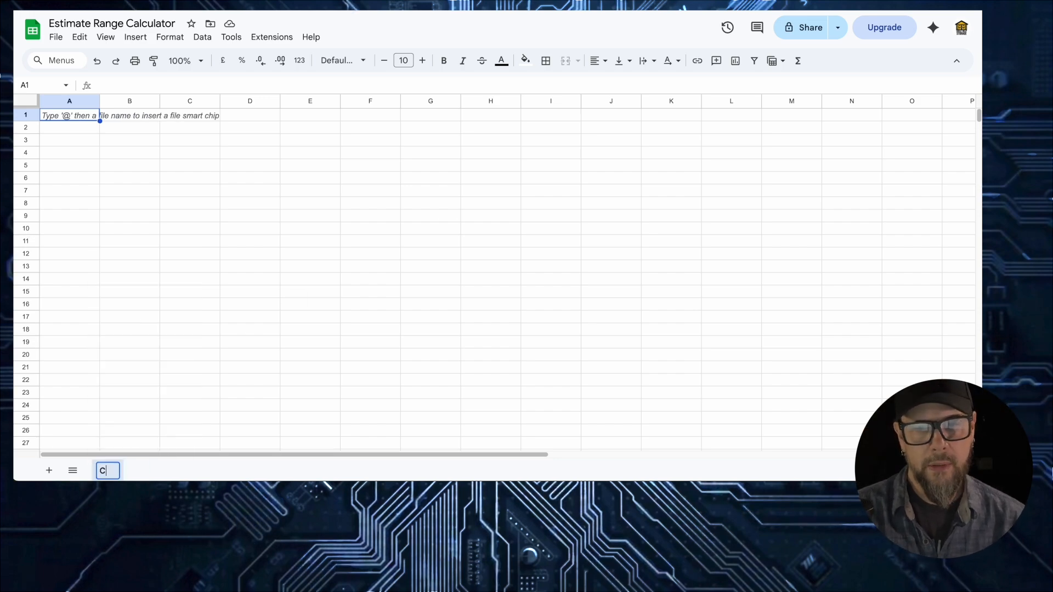
pyautogui.write('alculaot')
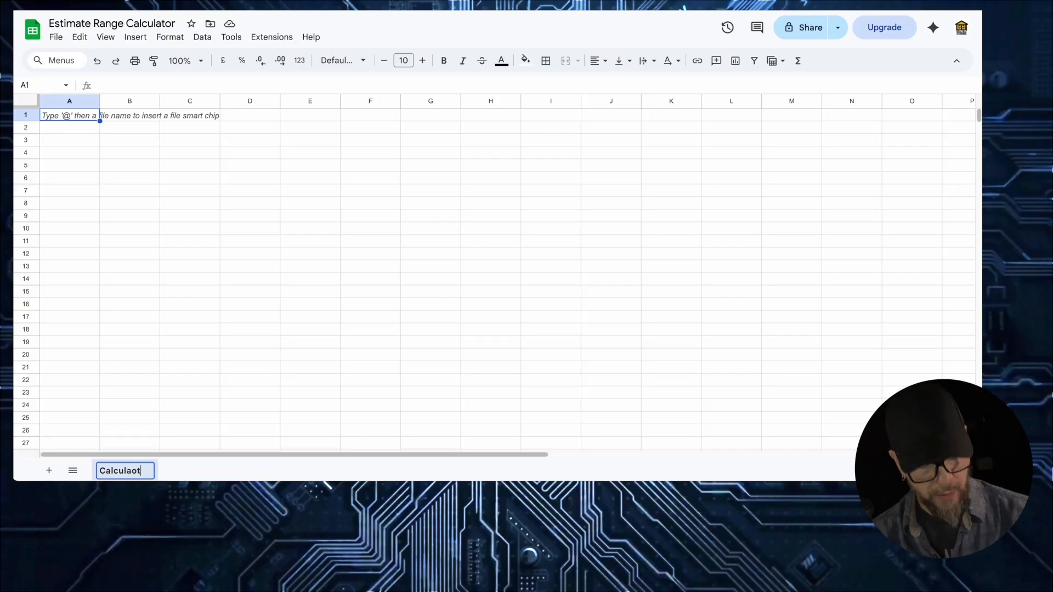
pyautogui.press('BackSpace')
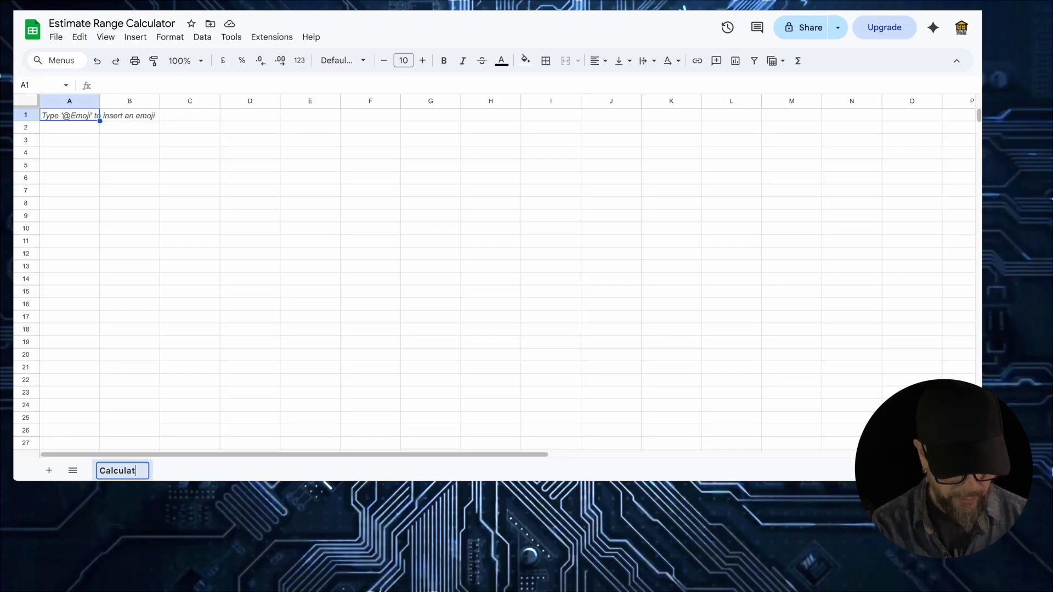
pyautogui.write('tor')
pyautogui.press('Return')
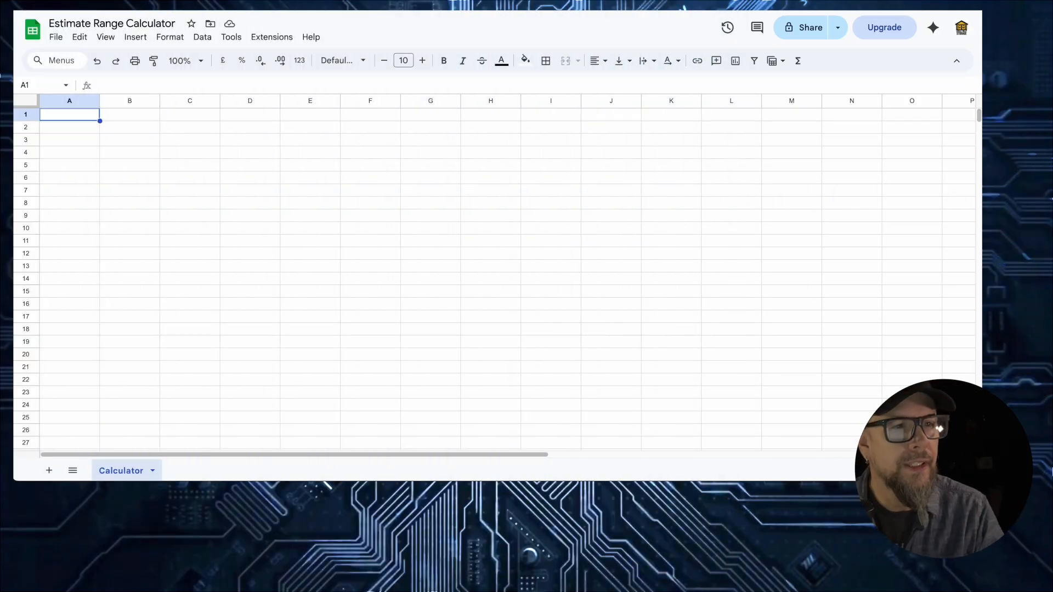
# - Paste the rate, buffer and urgency list into A1, set it to size 11, and widen column A
pyautogui.write('Hourly LIGHT 45  Hourly NORMAL 55  Hourly HEAVY 75  Buffer % (top end) 0.15  Urgency NONE 0  Urgency SOON 0.10  Urgency RUSH 0.20  Urgency WEEKEND 0.25')
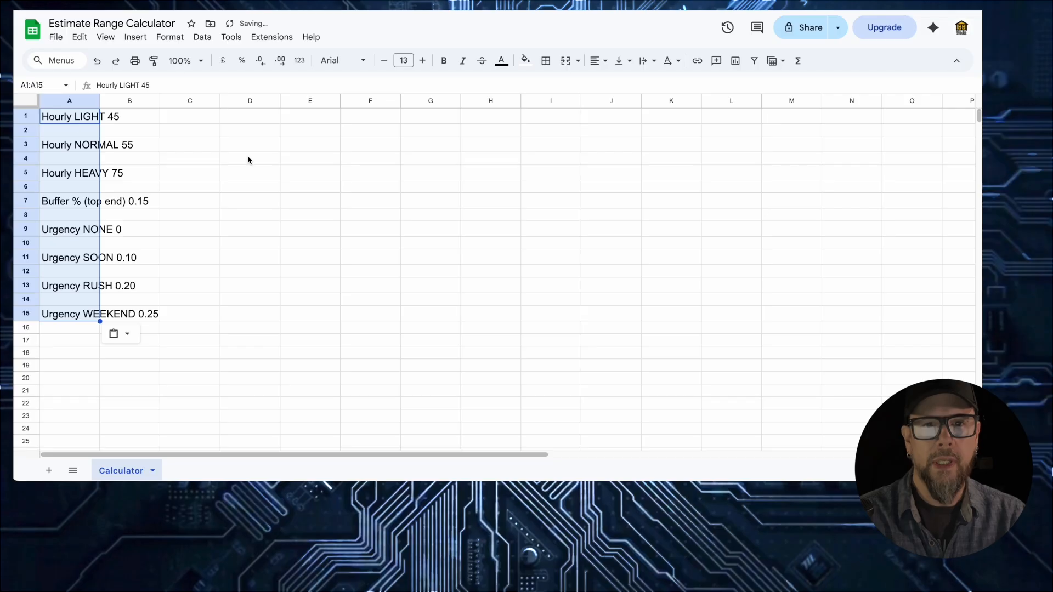
pyautogui.click(404, 60)
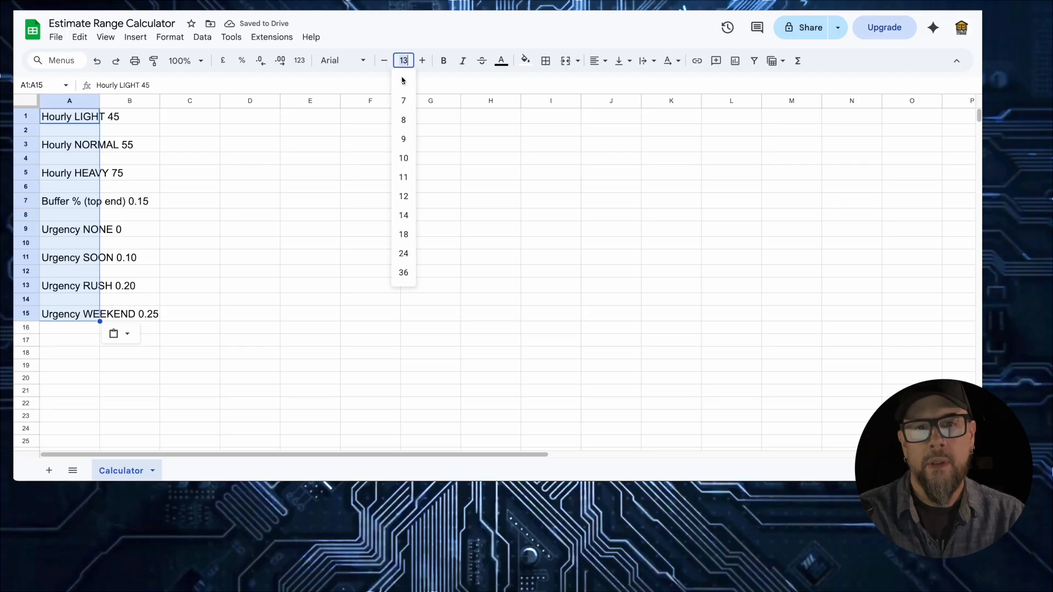
pyautogui.click(404, 176)
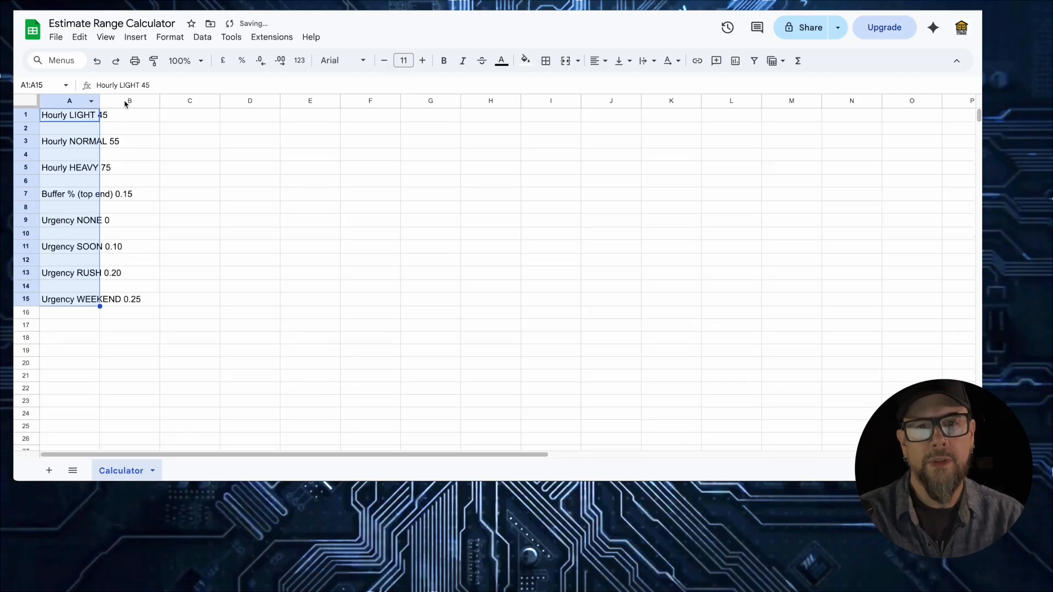
pyautogui.moveTo(99, 102); pyautogui.dragTo(146, 100)
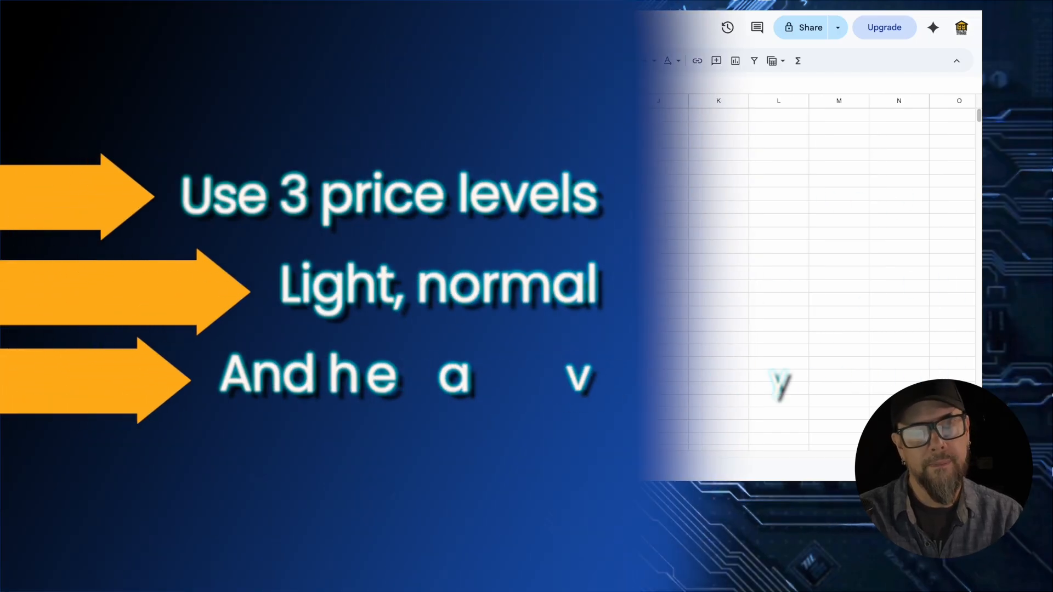
pyautogui.click(116, 167)
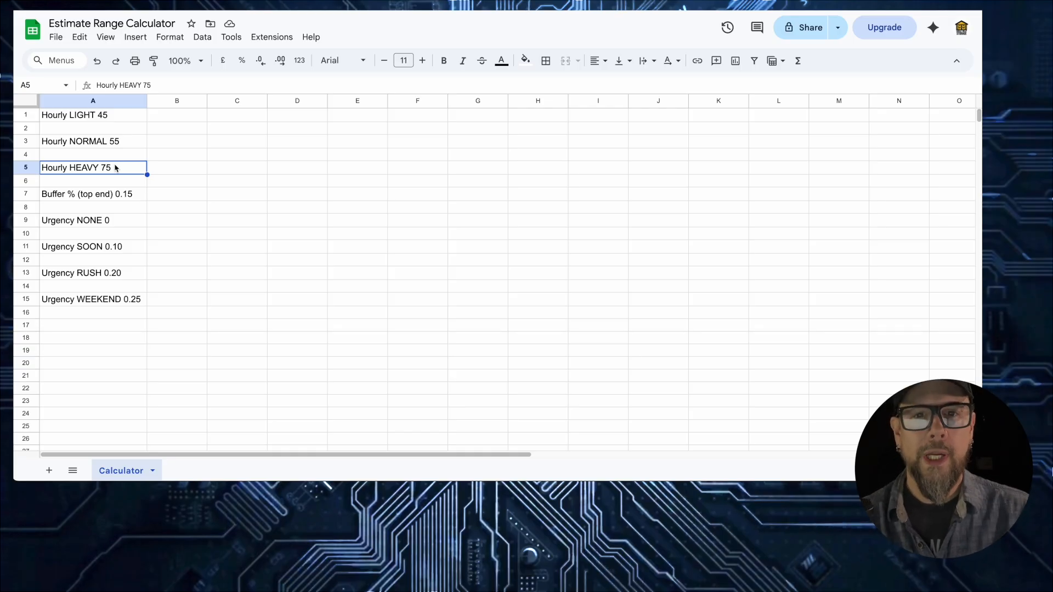
pyautogui.click(126, 139)
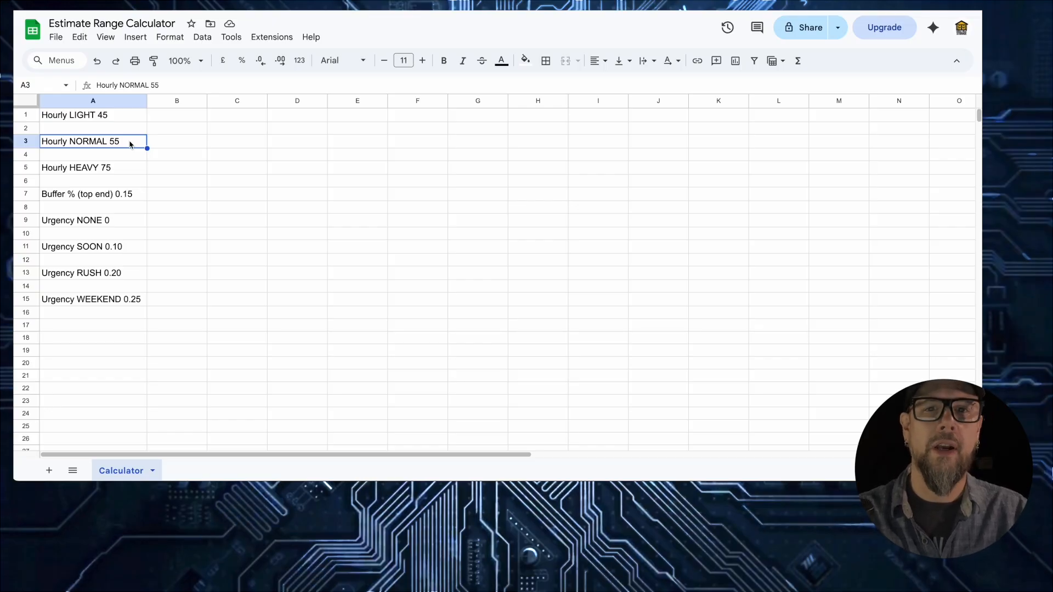
pyautogui.click(132, 168)
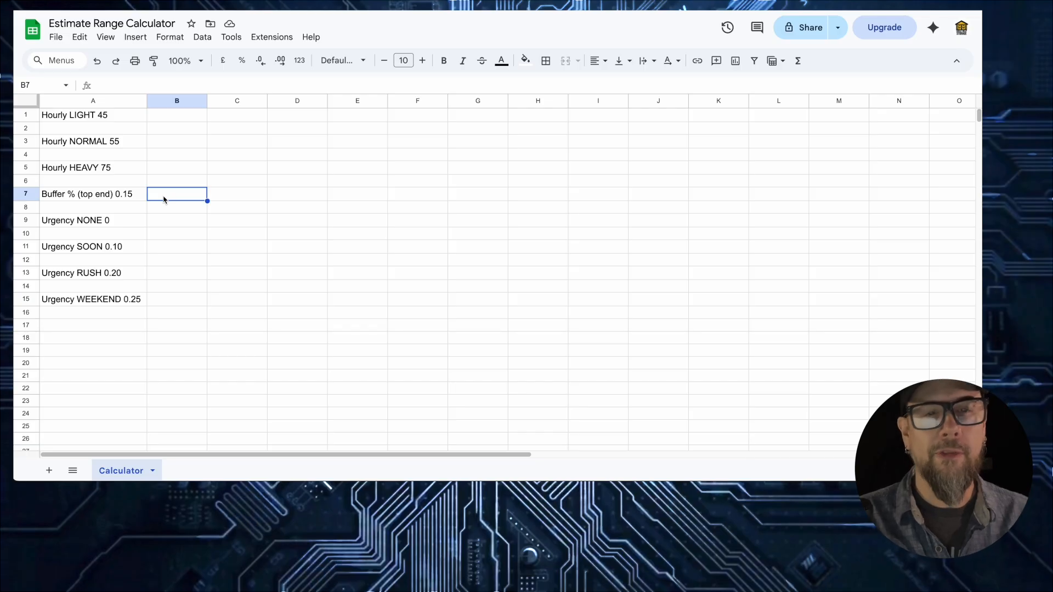
pyautogui.click(169, 221)
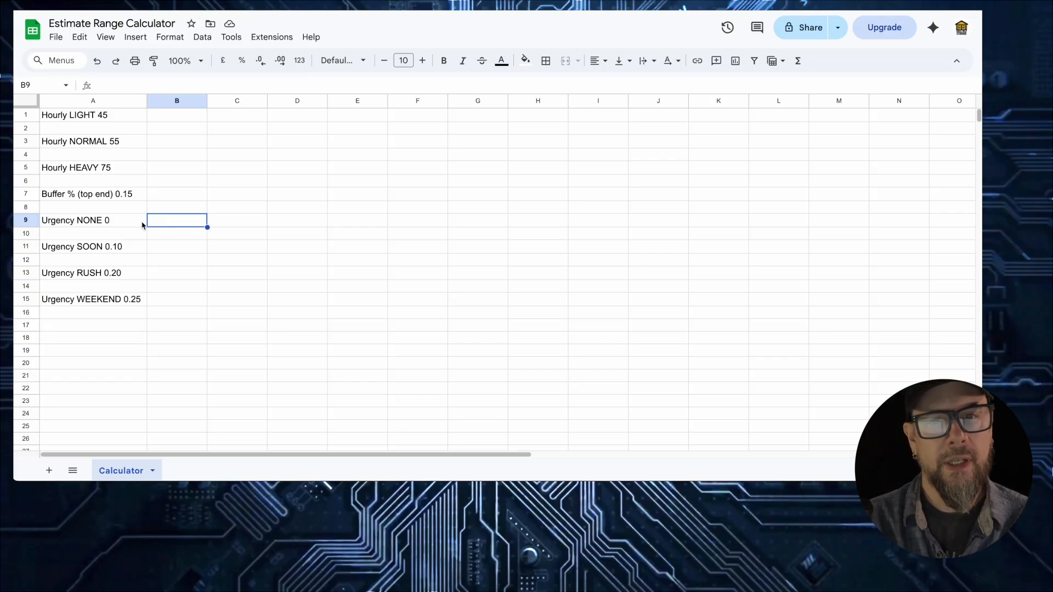
pyautogui.click(109, 221)
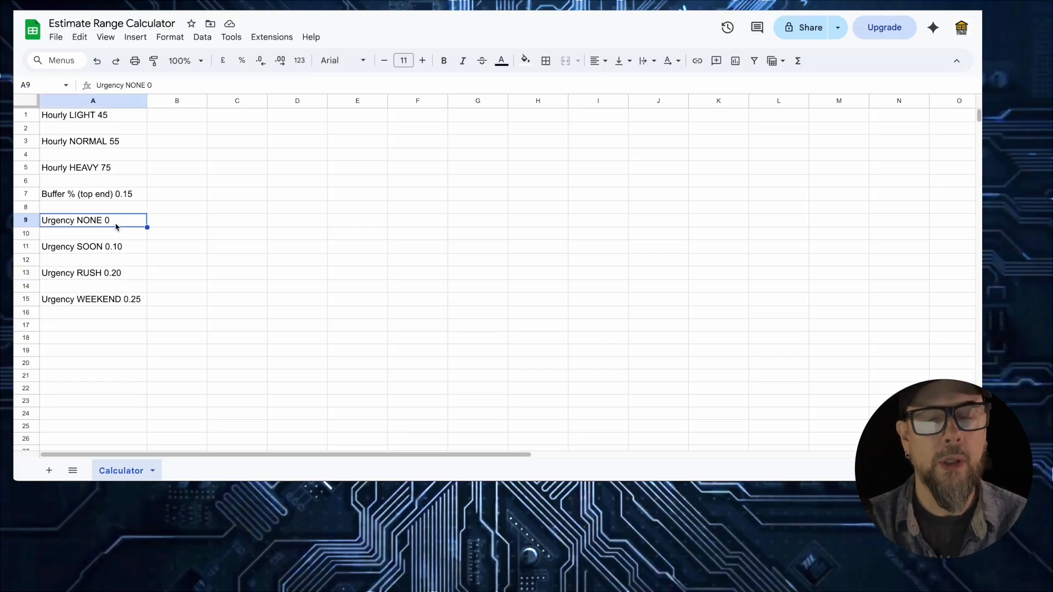
pyautogui.click(127, 249)
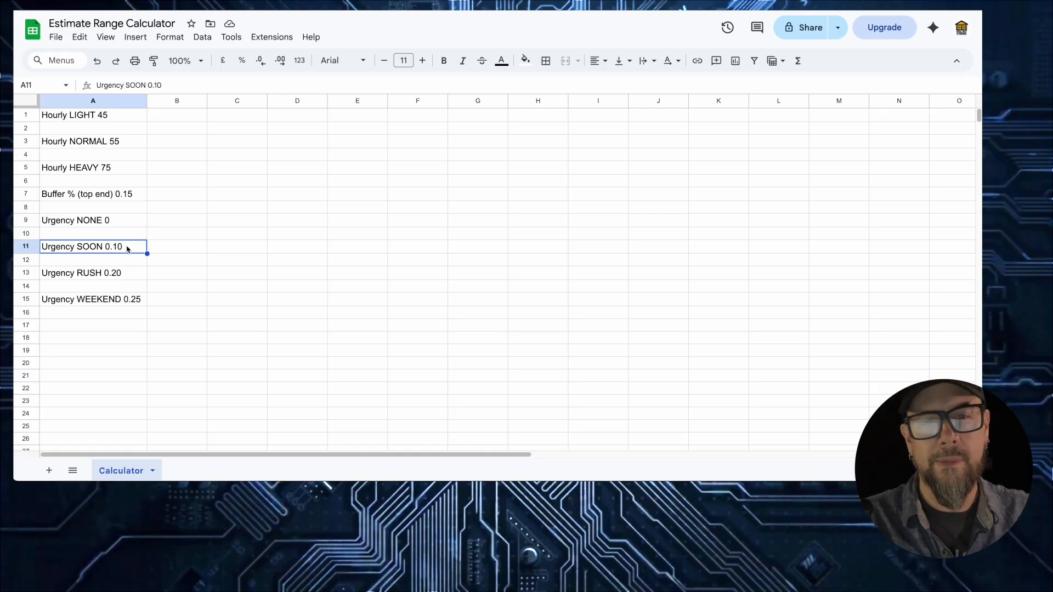
pyautogui.click(138, 275)
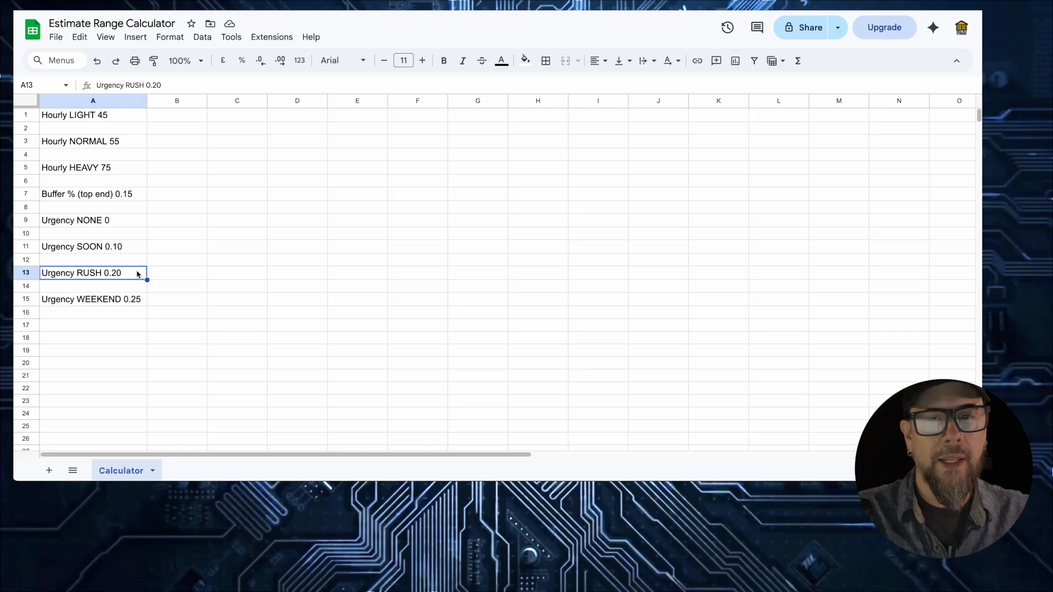
pyautogui.click(136, 298)
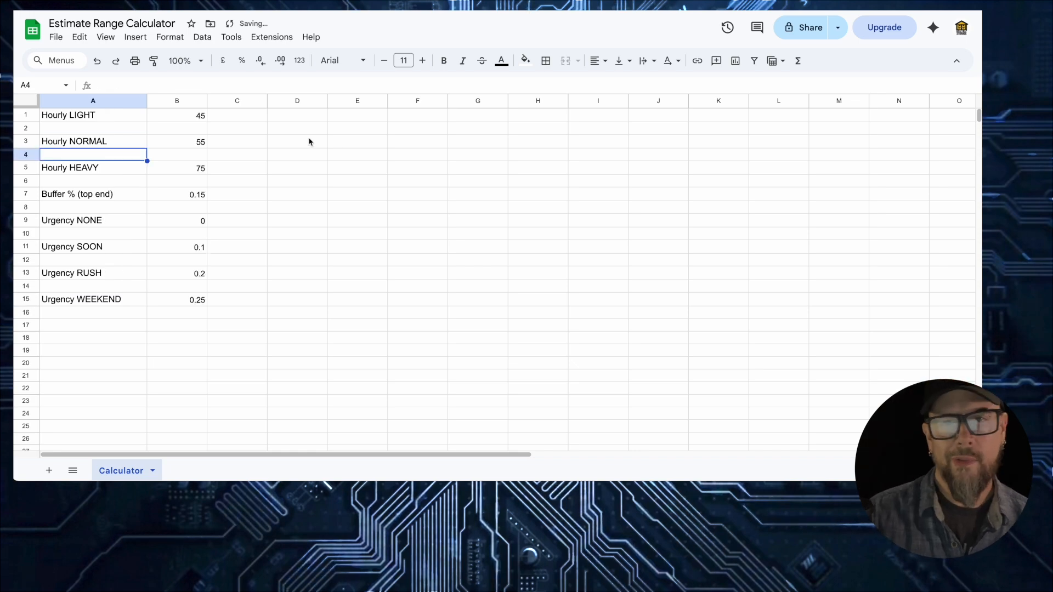
# - Move the label/value pairs upward to close blank rows, placing Urgency WEEKEND in row 9
pyautogui.click(302, 144)
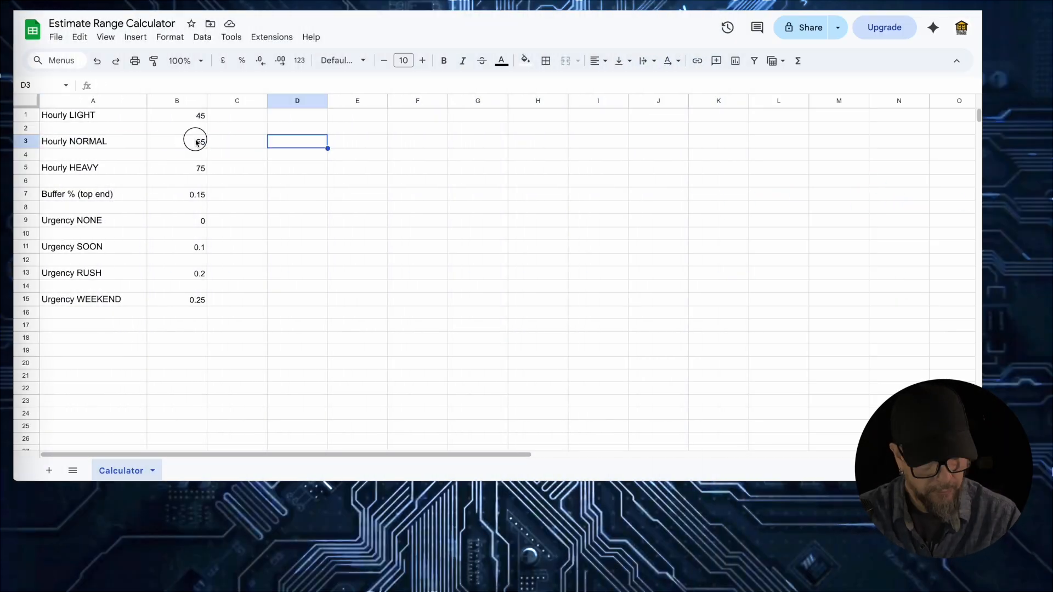
pyautogui.moveTo(93, 141); pyautogui.dragTo(181, 141)
pyautogui.press('super+x')
pyautogui.click(109, 129)
pyautogui.press('super+v')
pyautogui.moveTo(94, 194); pyautogui.dragTo(156, 194)
pyautogui.click(127, 184)
pyautogui.press('super+v')
pyautogui.moveTo(93, 300); pyautogui.dragTo(155, 302)
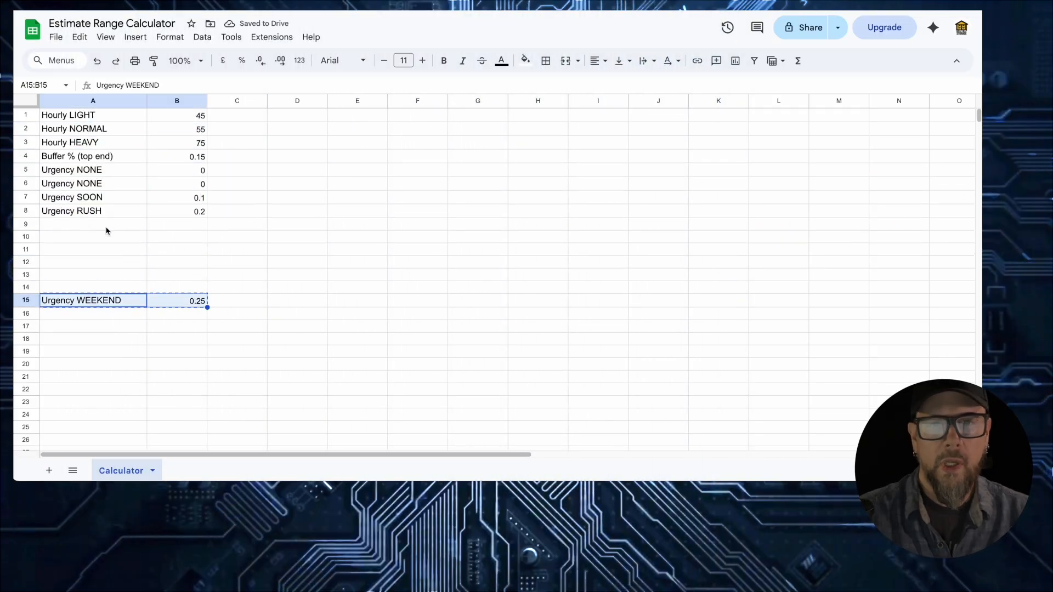
pyautogui.click(106, 230)
pyautogui.press('super+v')
pyautogui.click(101, 251)
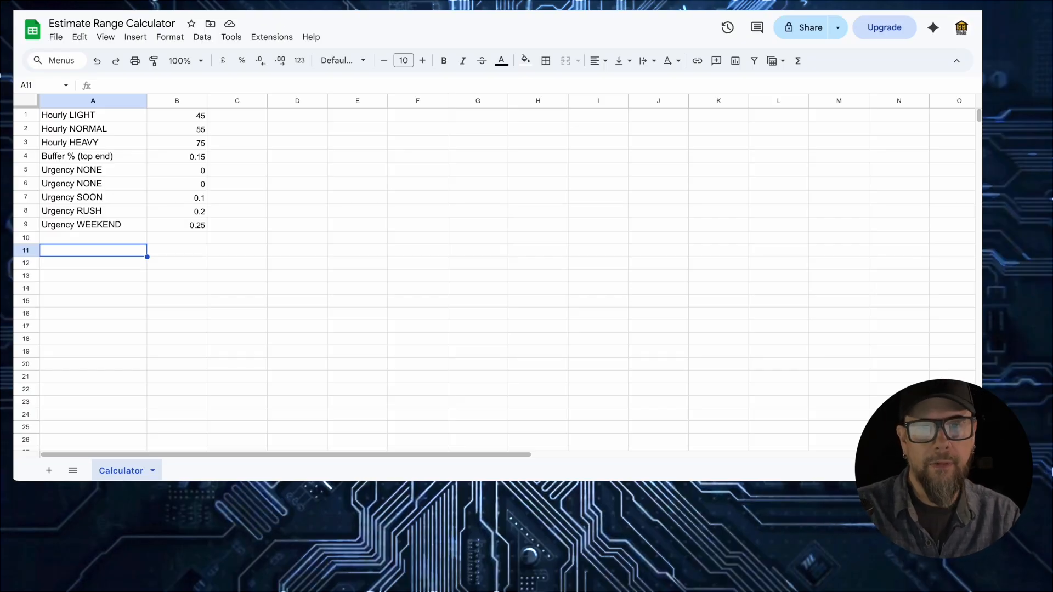
# - Paste the header list into A14, try splitting it across cells, then clear the attempt
pyautogui.click(54, 294)
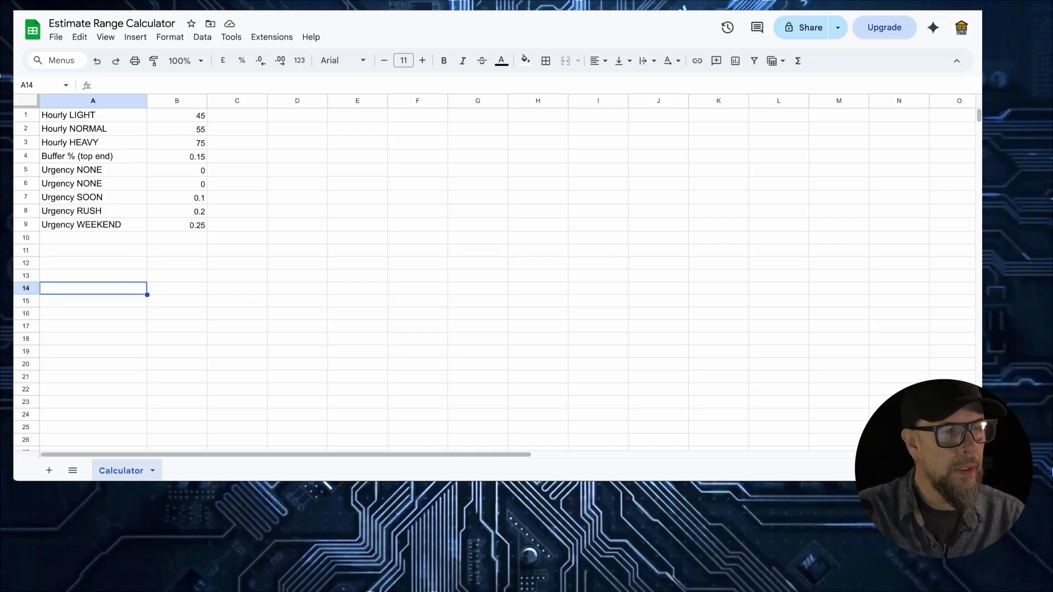
pyautogui.press('super+v')
pyautogui.doubleClick(91, 290)
pyautogui.moveTo(91, 290); pyautogui.dragTo(619, 291)
pyautogui.press('super+x')
pyautogui.doubleClick(187, 290)
pyautogui.press('super+v')
pyautogui.moveTo(251, 288); pyautogui.dragTo(638, 299)
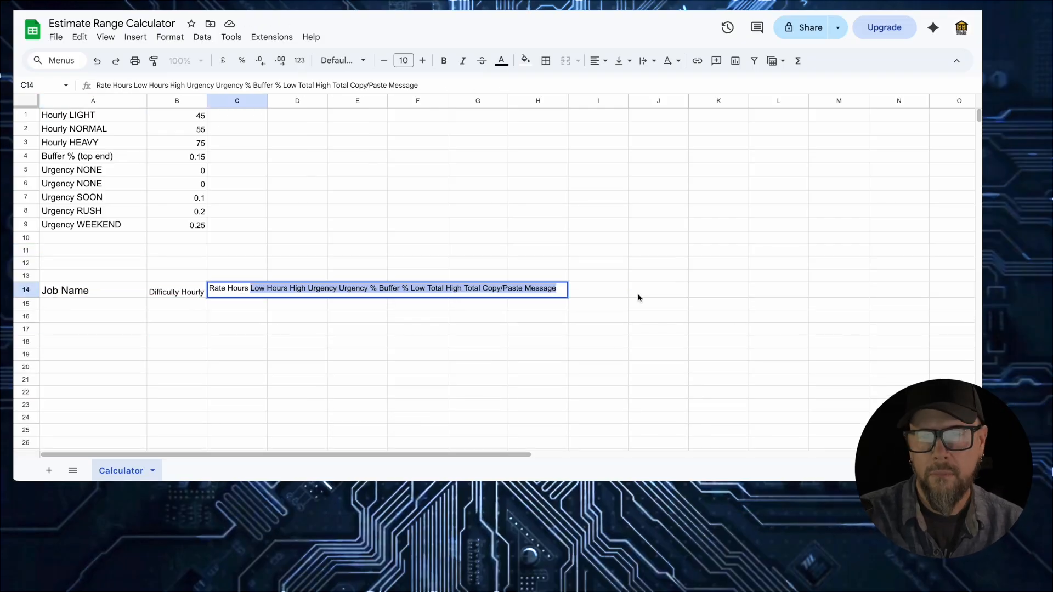
pyautogui.click(171, 294)
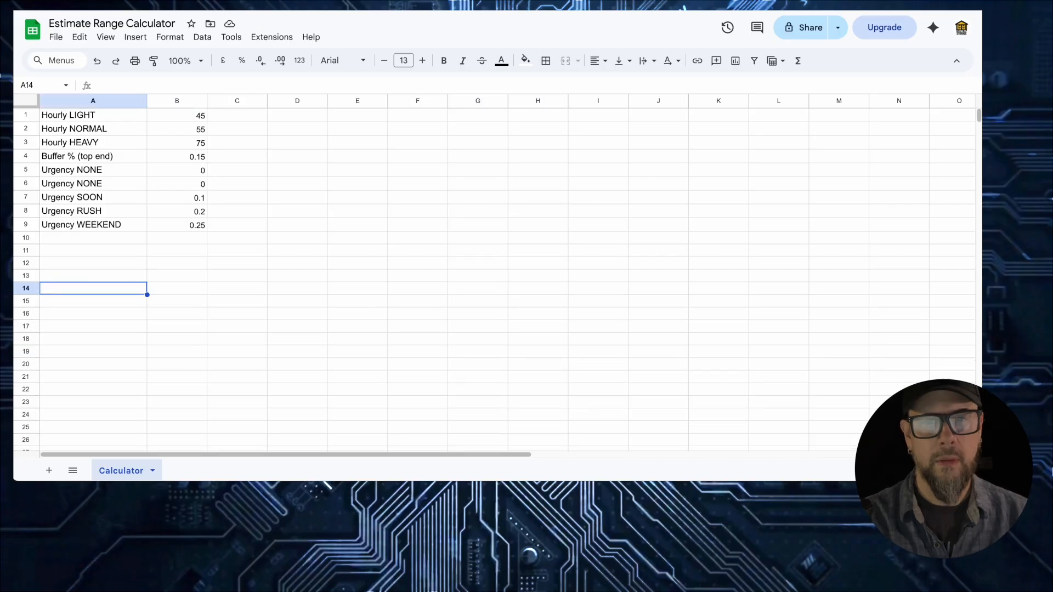
pyautogui.press('super+v')
pyautogui.press('Tab')
# - Fill A14:J14 with headers Job Name through High Total, one per cell
pyautogui.press('super+v')
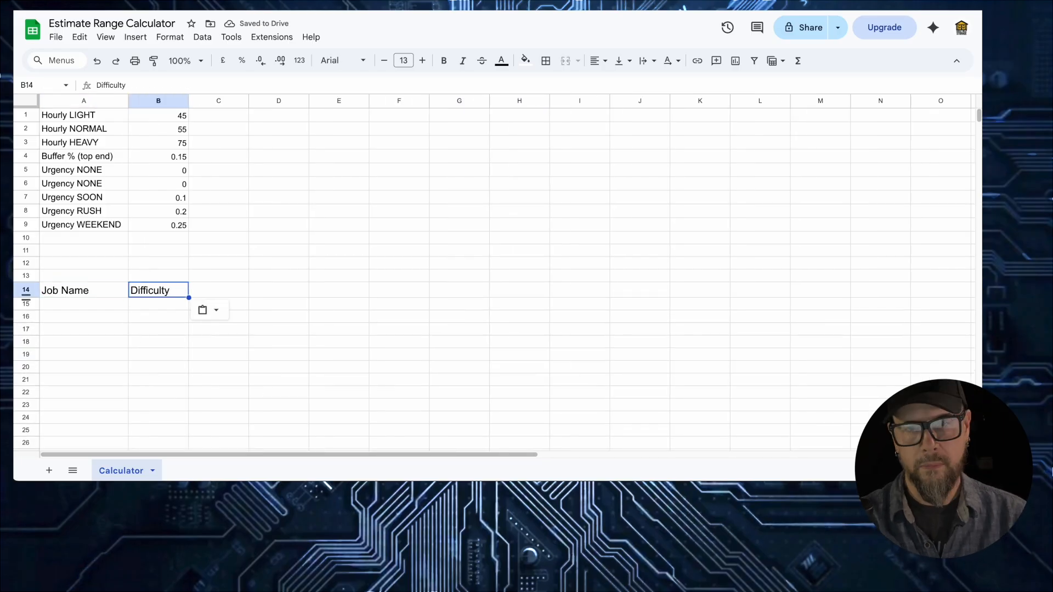
pyautogui.press('Tab')
pyautogui.press('super+v')
pyautogui.press('Tab')
pyautogui.press('super+v')
pyautogui.press('Tab')
pyautogui.press('super+v')
pyautogui.press('Tab')
pyautogui.press('super+v')
pyautogui.press('Tab')
pyautogui.press('super+v')
pyautogui.press('Tab')
pyautogui.press('super+v')
pyautogui.press('Tab')
pyautogui.press('super+v')
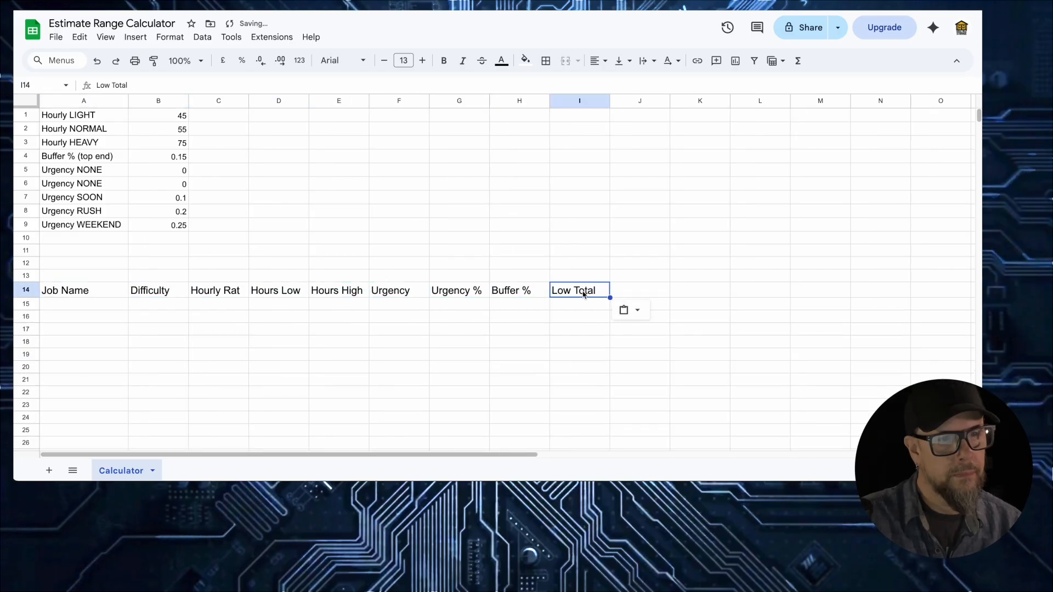
pyautogui.press('Tab')
pyautogui.press('super+v')
pyautogui.press('super+z')
pyautogui.press('super+v')
# - Enter 'Copy/Paste Message' in K14 and set header row 14 to font size 11
pyautogui.click(705, 294)
pyautogui.write('Copy/Paste Message')
pyautogui.click(26, 289)
pyautogui.doubleClick(384, 61)
pyautogui.click(222, 305)
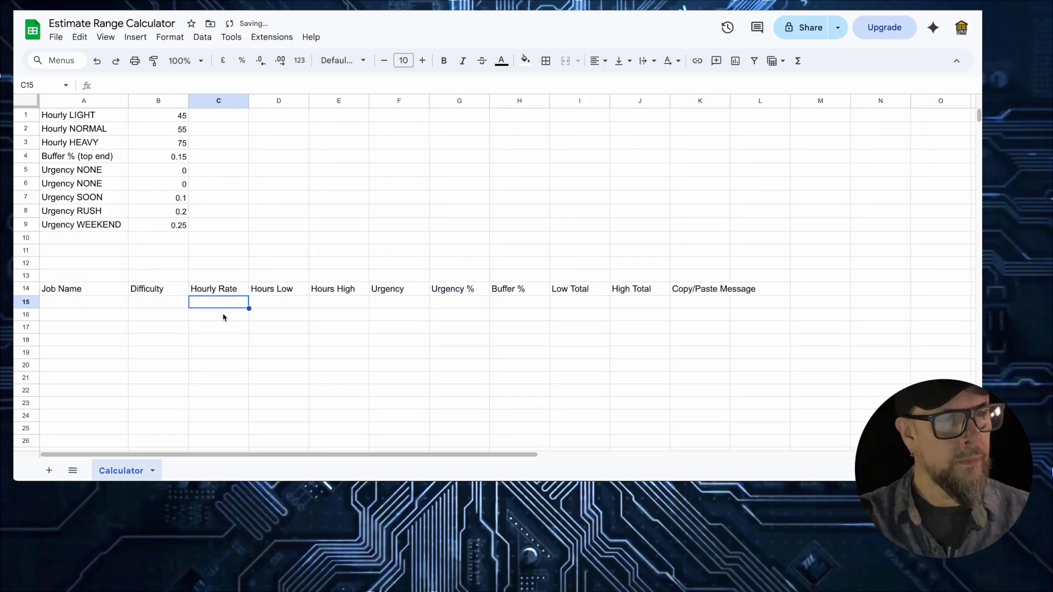
pyautogui.click(65, 306)
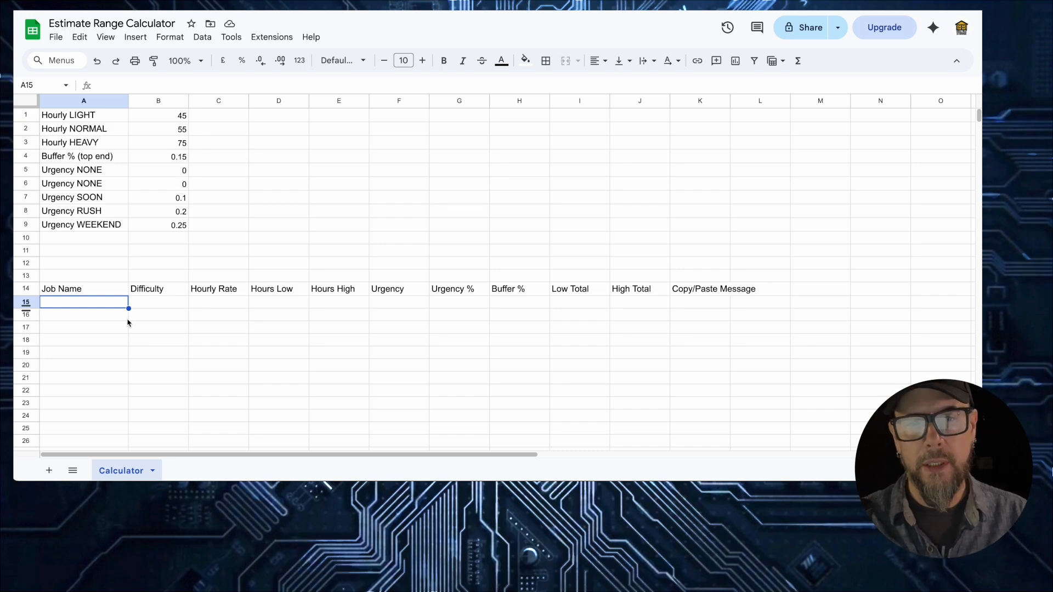
# - Freeze rows 1–11 from the row header's context menu
pyautogui.click(25, 289)
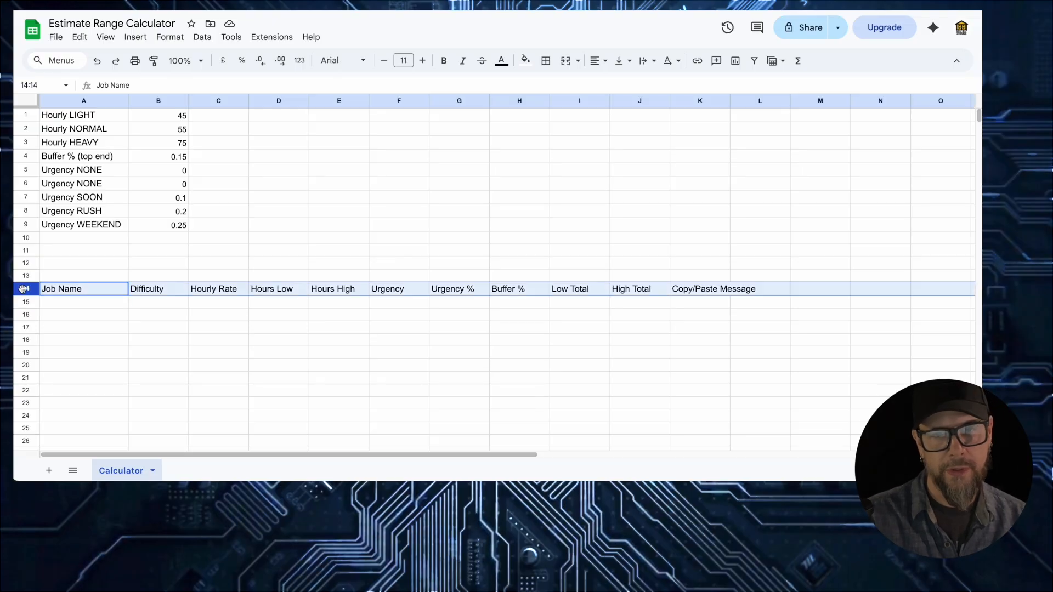
pyautogui.rightClick(25, 289)
pyautogui.click(127, 348)
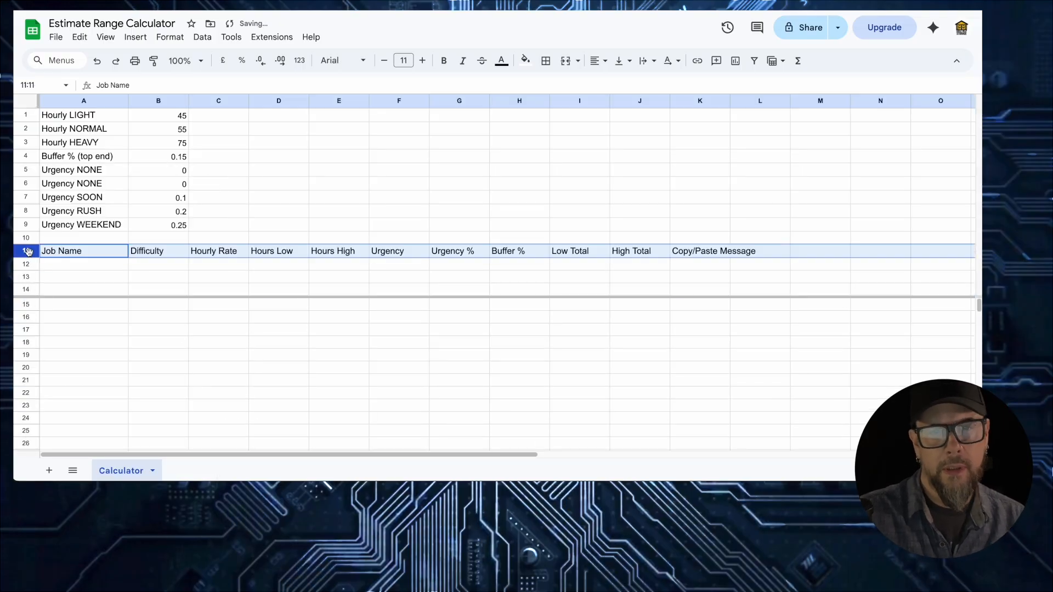
pyautogui.rightClick(25, 288)
pyautogui.press('Escape')
pyautogui.rightClick(25, 250)
pyautogui.moveTo(91, 467)
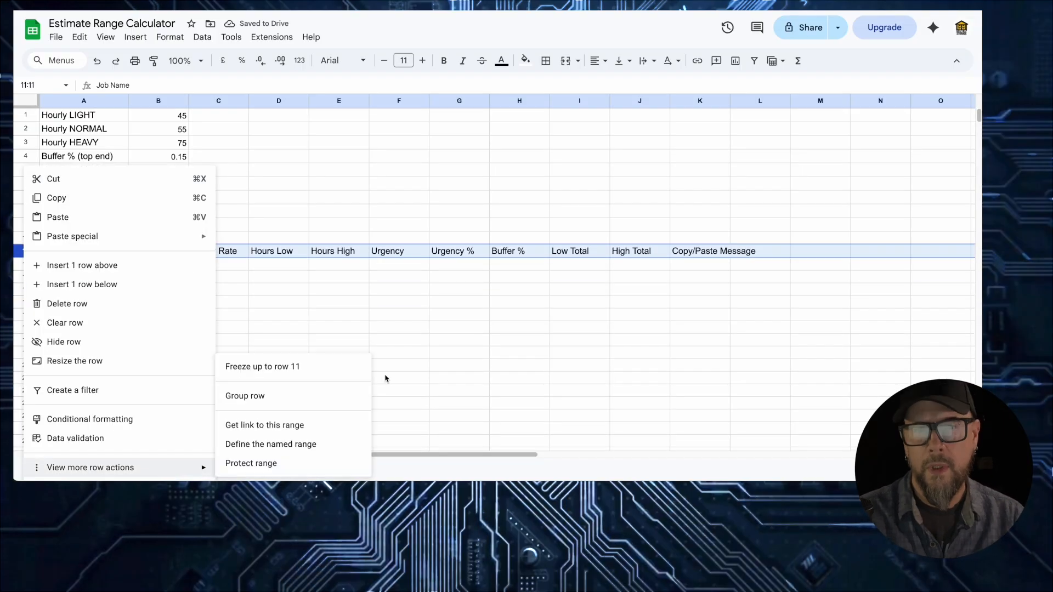
pyautogui.click(264, 366)
pyautogui.click(83, 272)
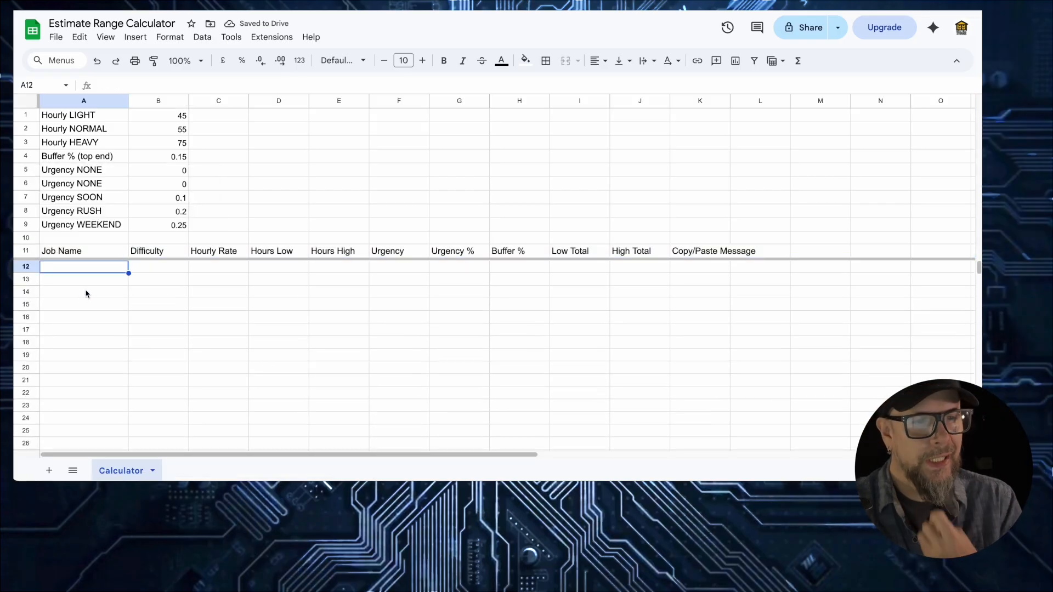
pyautogui.press('Tab')
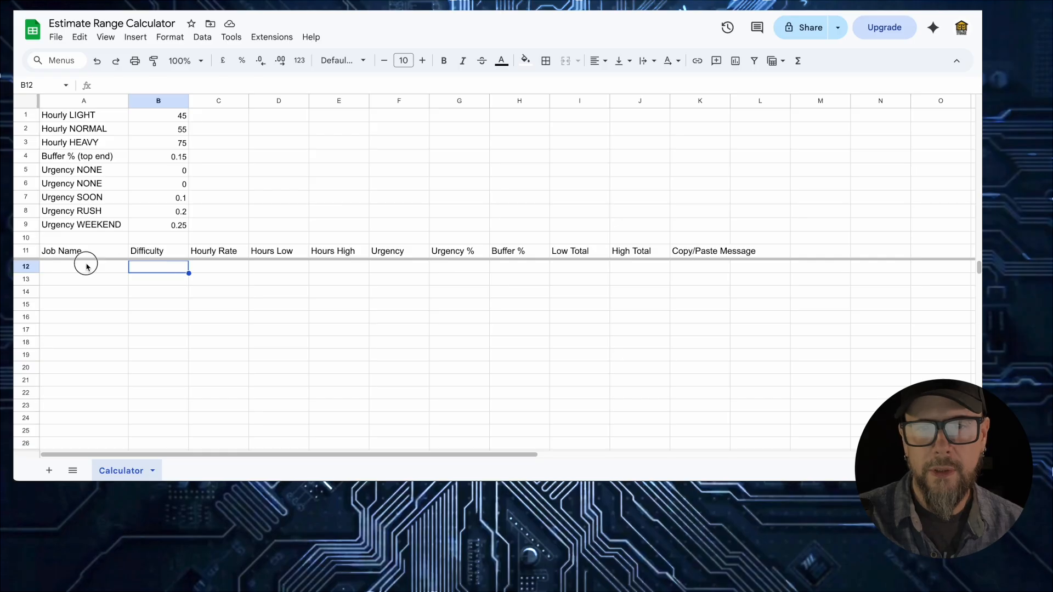
# - Add a Light/Normal/Heavy dropdown to Difficulty cell B12 and copy it down to B26
pyautogui.click(202, 37)
pyautogui.click(219, 296)
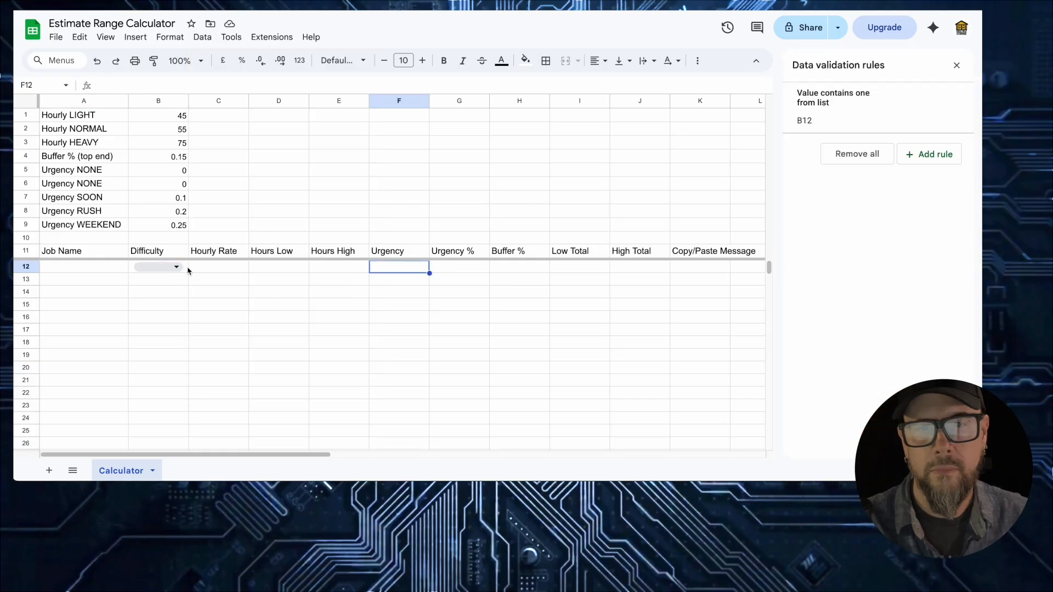
pyautogui.click(186, 267)
pyautogui.moveTo(188, 273); pyautogui.dragTo(181, 445)
# - Add a None/Soon/Rush/Weekend dropdown to Urgency cell F12 and copy it down to F26
pyautogui.click(388, 268)
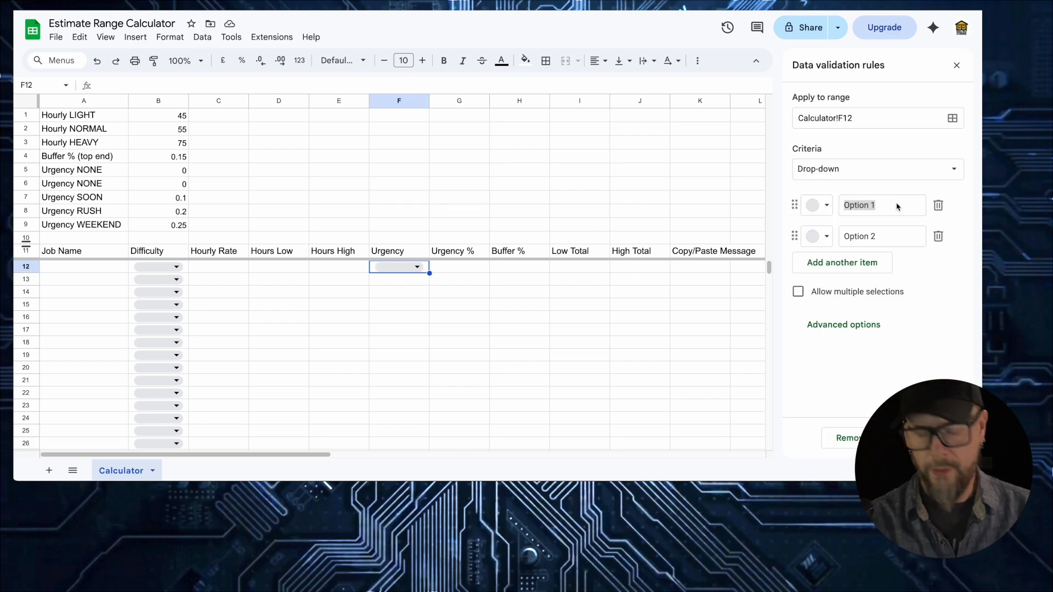
pyautogui.click(897, 206)
pyautogui.moveTo(886, 206); pyautogui.dragTo(805, 211)
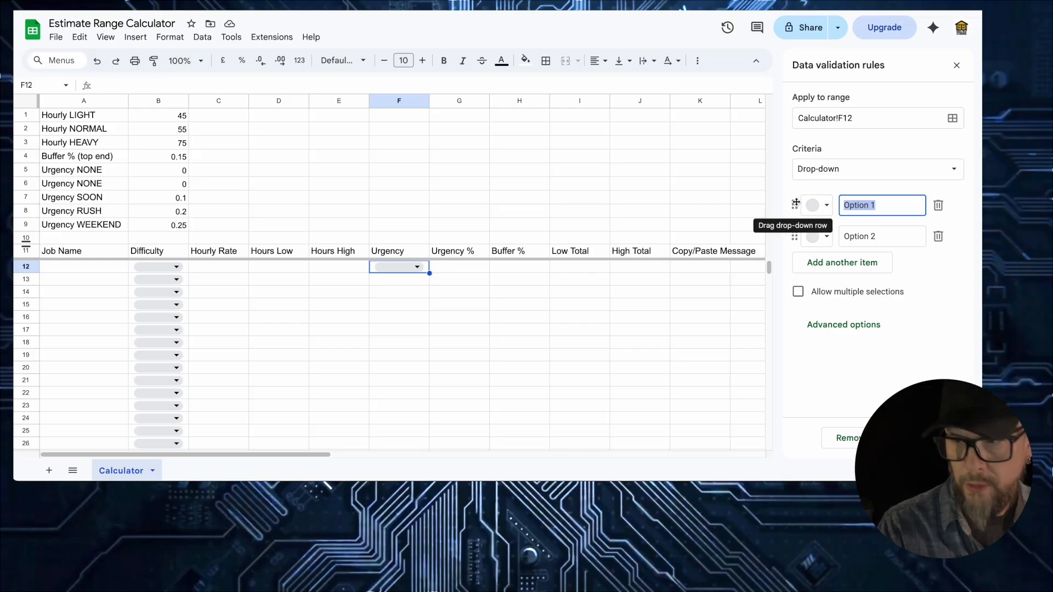
pyautogui.write('None')
pyautogui.press('Tab')
pyautogui.write('Soon')
pyautogui.press('Return')
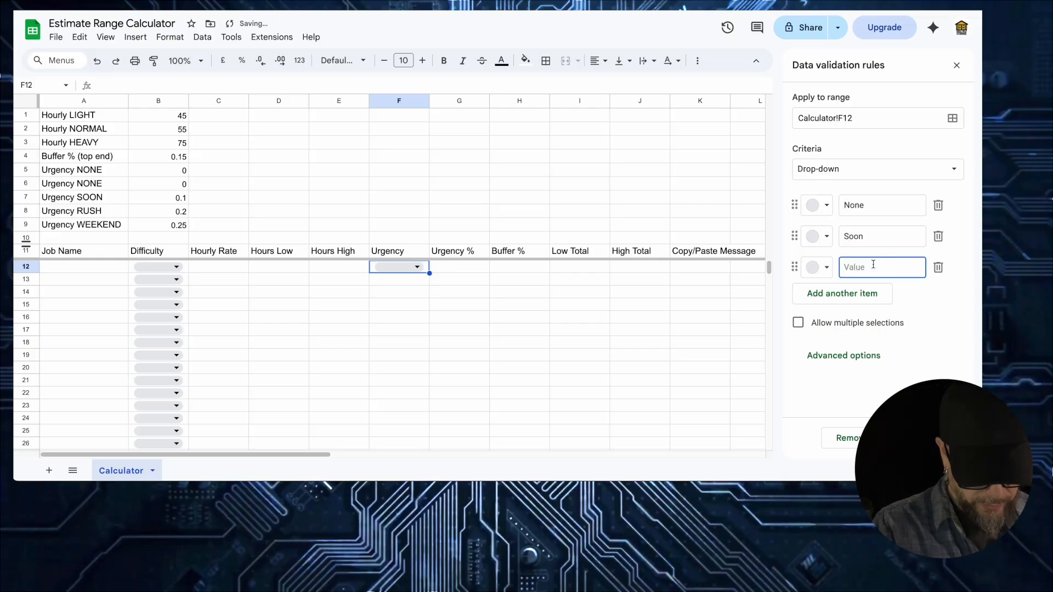
pyautogui.write('Rush')
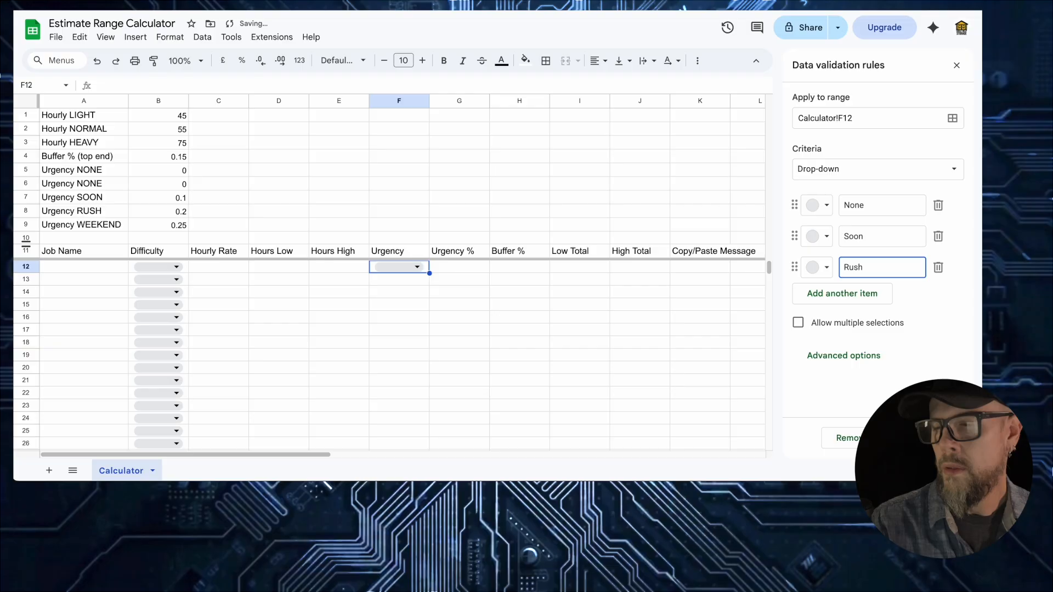
pyautogui.press('Return')
pyautogui.write('Weekend')
pyautogui.click(940, 437)
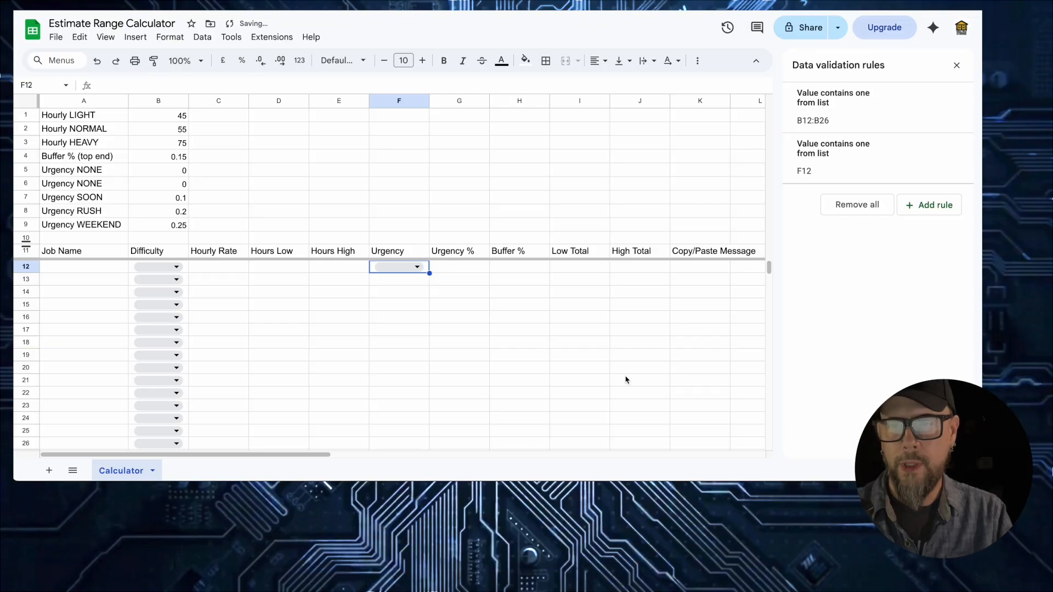
pyautogui.click(423, 269)
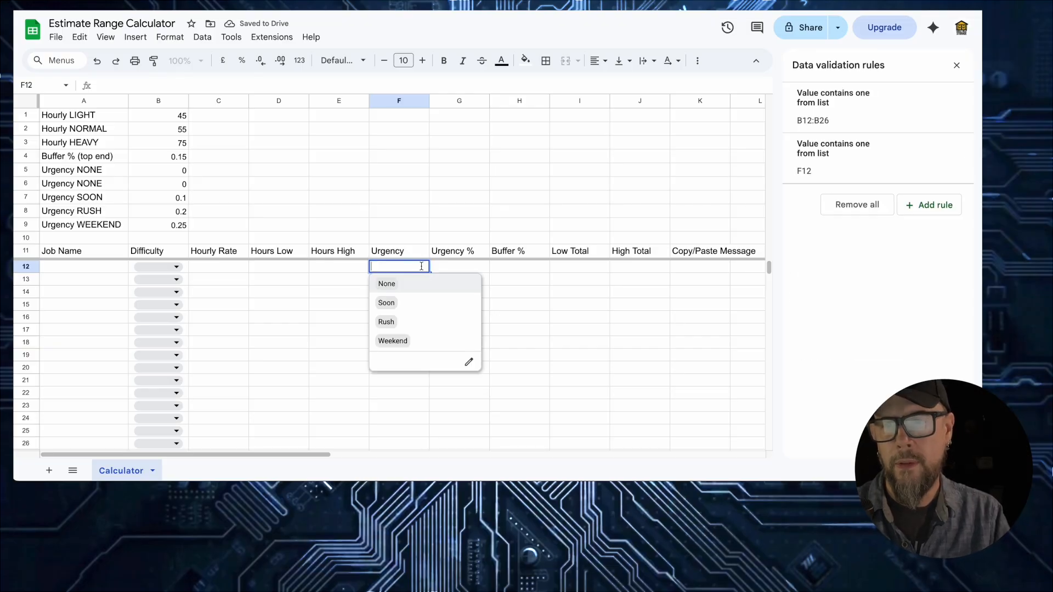
pyautogui.click(423, 267)
pyautogui.moveTo(429, 273); pyautogui.dragTo(429, 447)
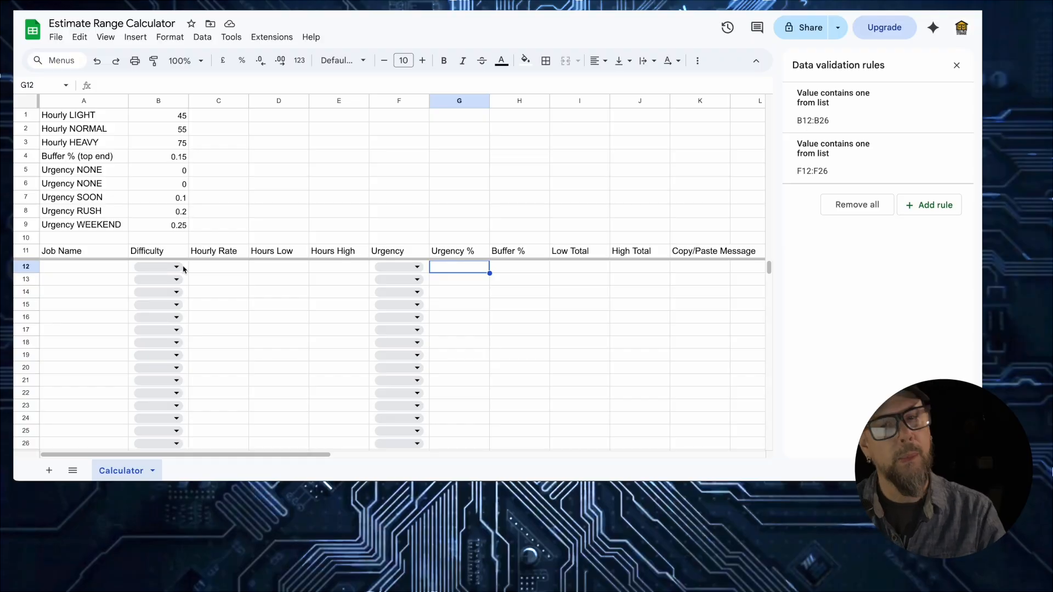
pyautogui.click(177, 267)
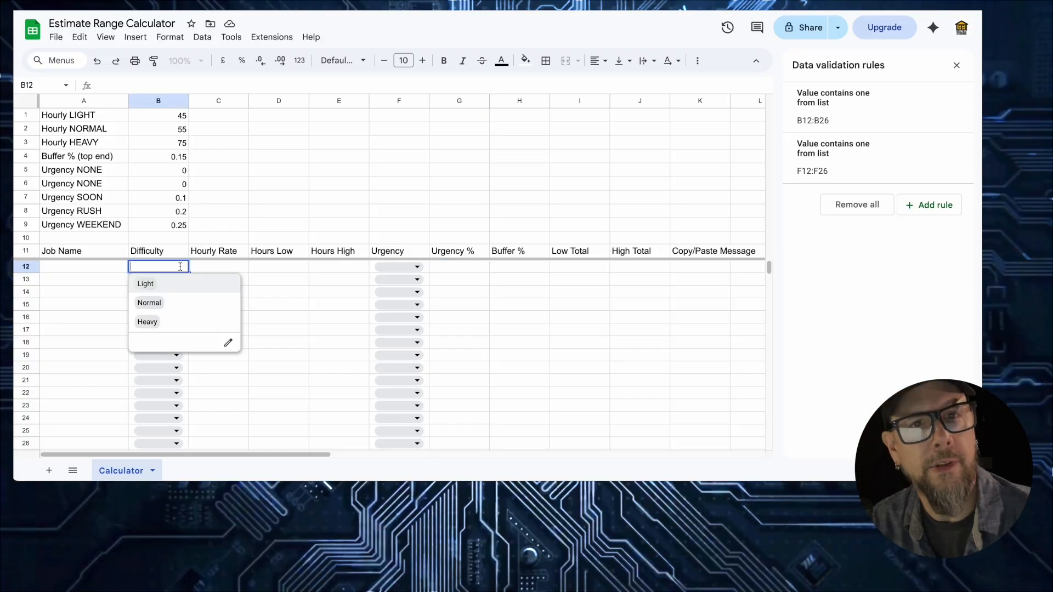
pyautogui.click(242, 269)
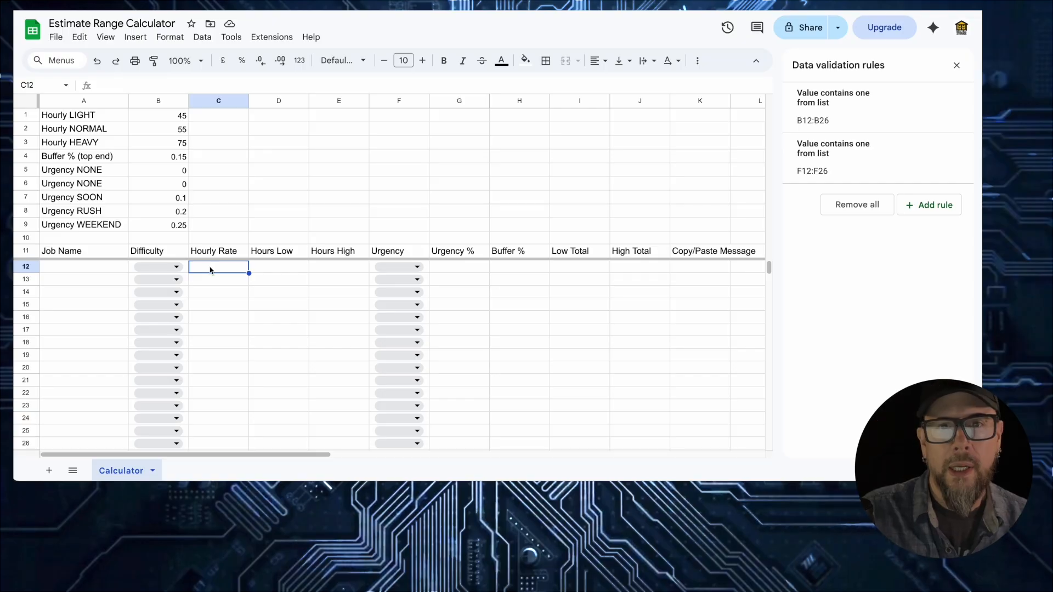
# - Paste SWITCH formulas into C12 and G12 and fill Hourly Rate down to row 26
pyautogui.hotkey('ctrl', 'v')
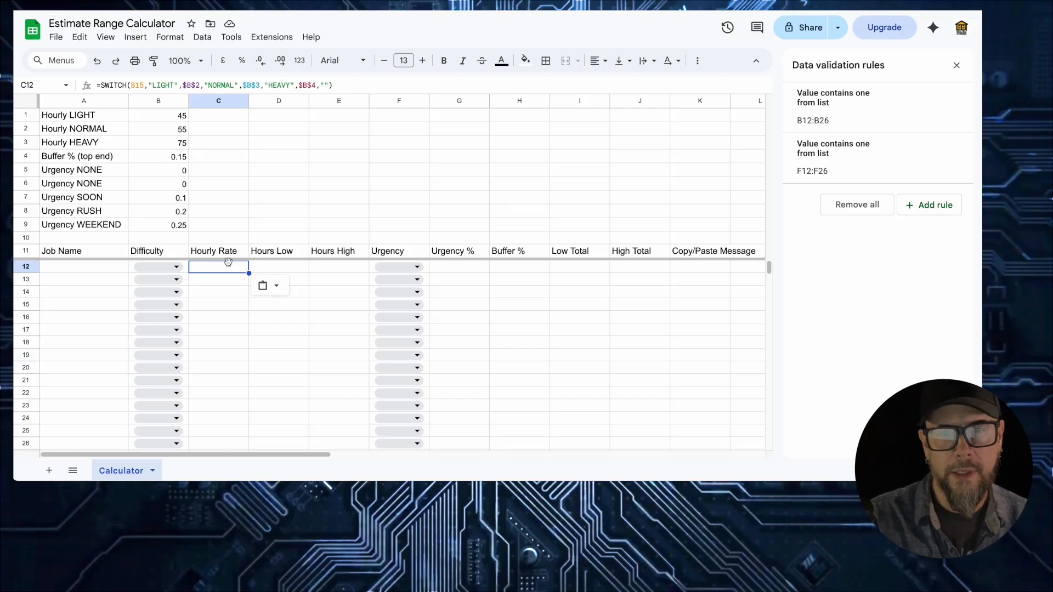
pyautogui.click(178, 268)
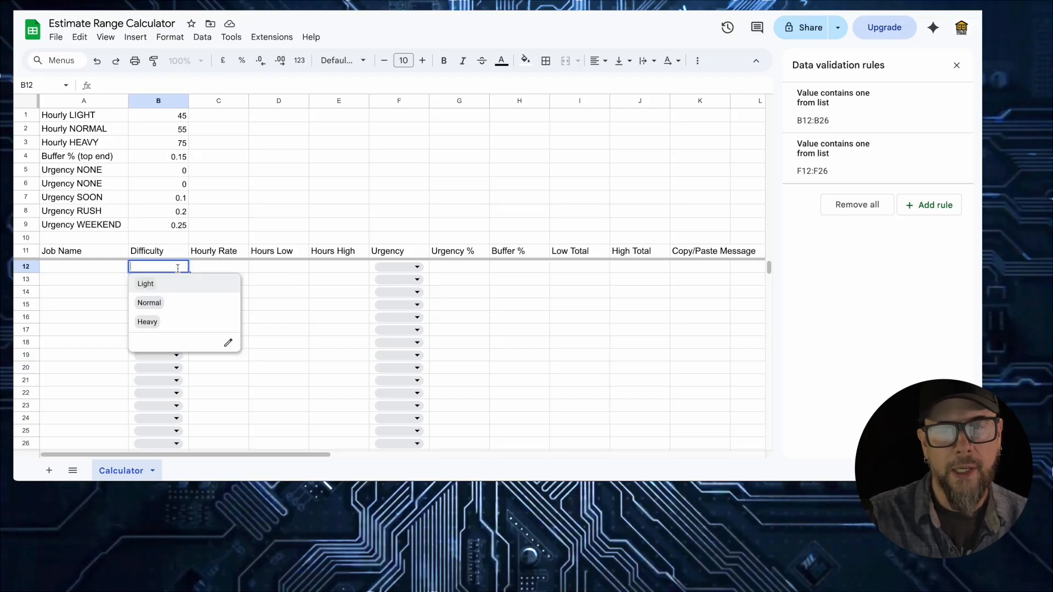
pyautogui.click(214, 268)
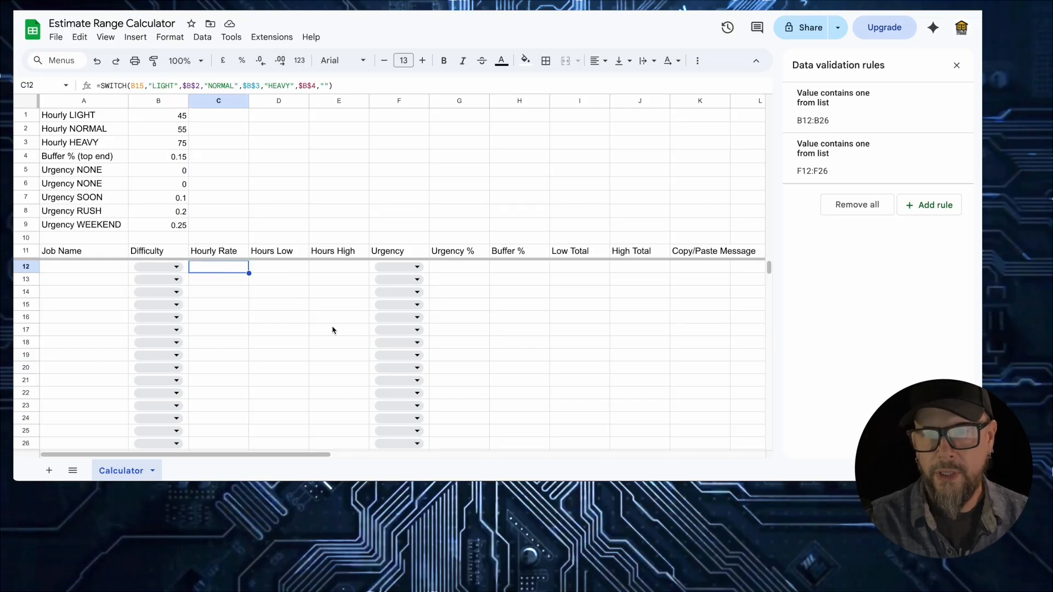
pyautogui.click(454, 268)
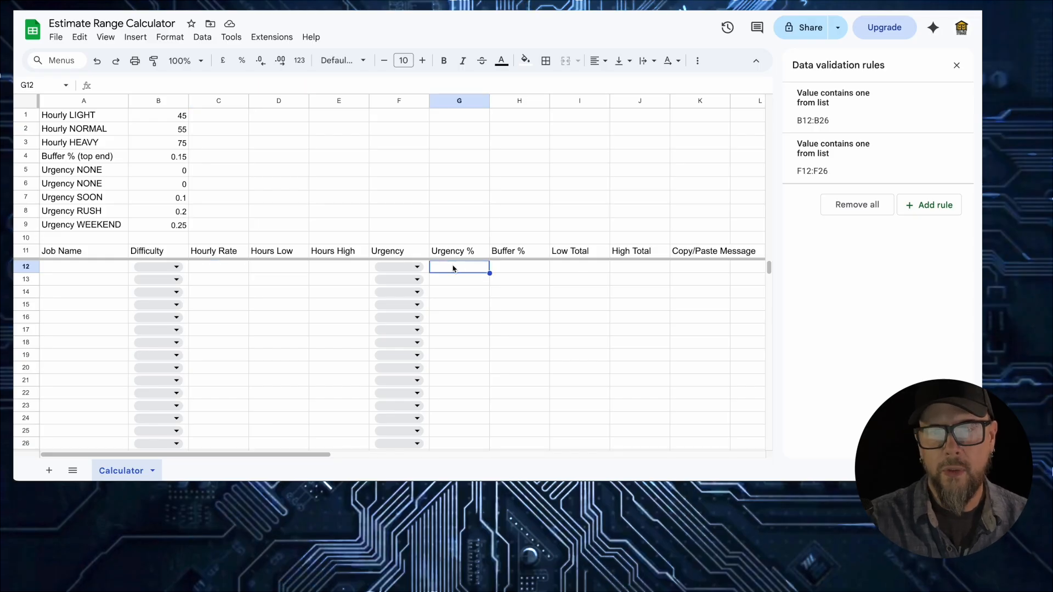
pyautogui.write('=SWITCH(F15,"NONE",$B$6,"SOON",$B$7,"RUSH",$B$8,"WEEKEND",$B$9,0)')
pyautogui.click(236, 271)
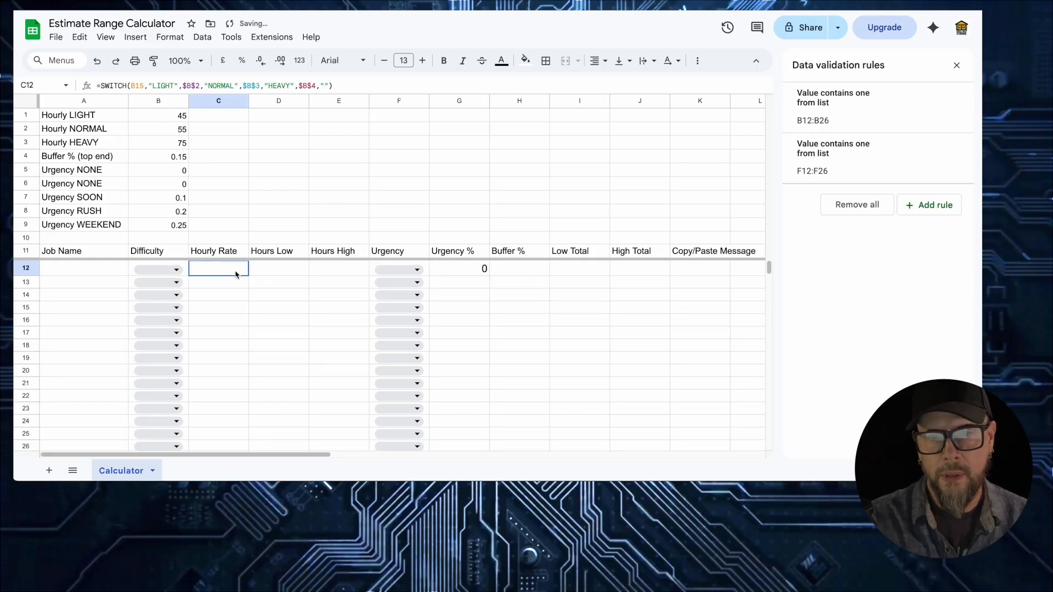
pyautogui.moveTo(249, 282); pyautogui.dragTo(251, 446)
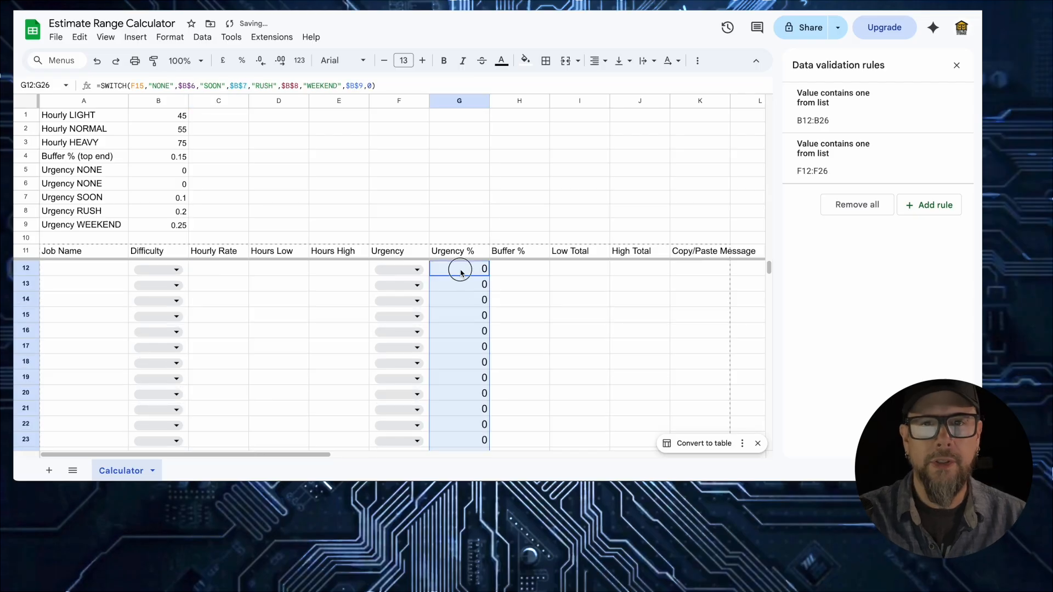
# - Fill the =$B$5 Buffer % formula down through H23
pyautogui.click(460, 273)
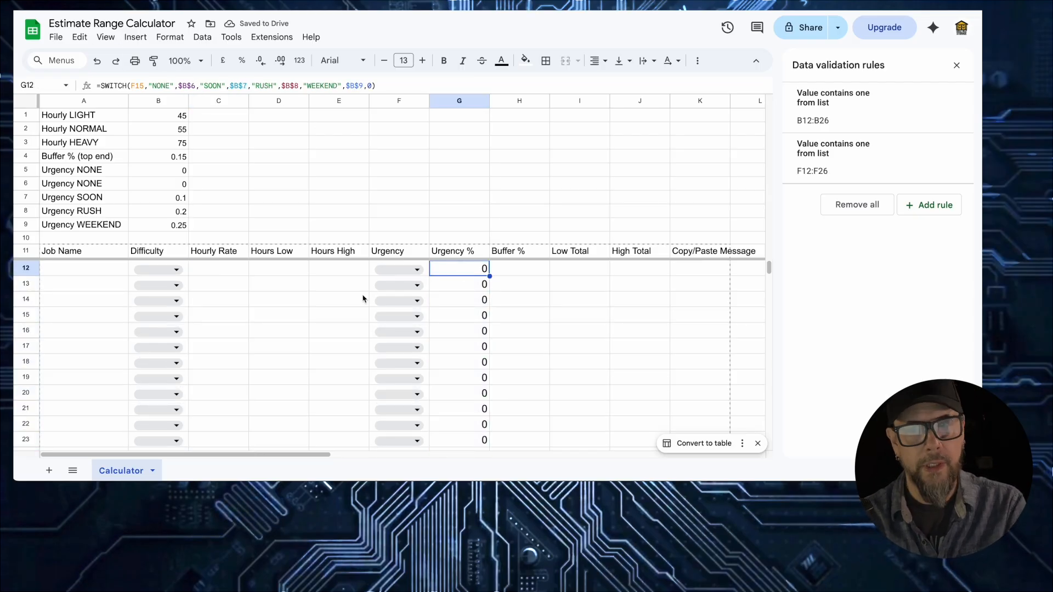
pyautogui.click(396, 269)
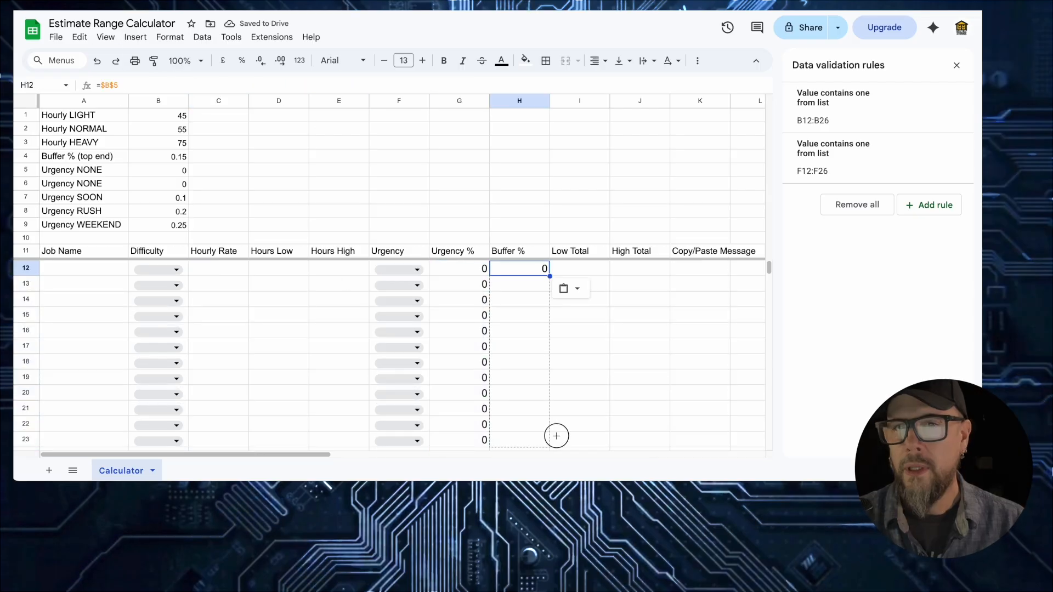
pyautogui.moveTo(554, 435); pyautogui.dragTo(550, 445)
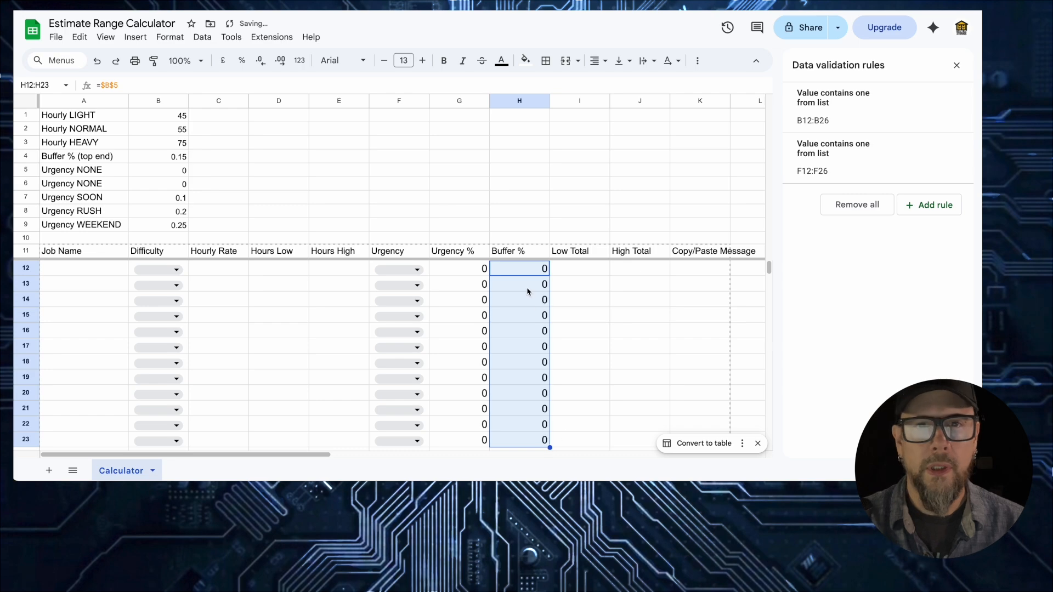
# - Check which rate H12's buffer formula references, then select Low Total cell I12
pyautogui.click(528, 274)
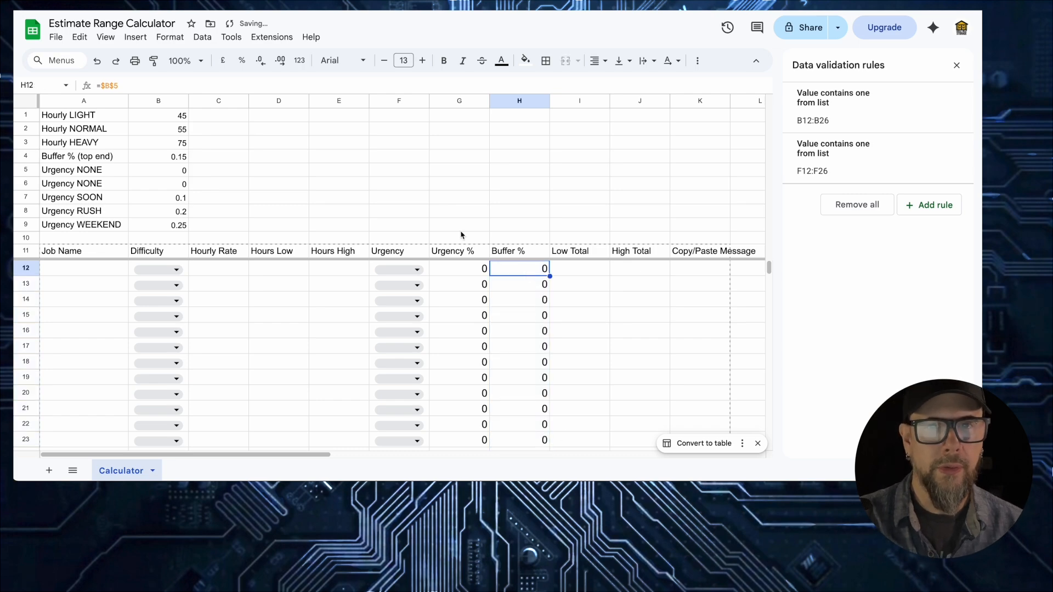
pyautogui.click(138, 86)
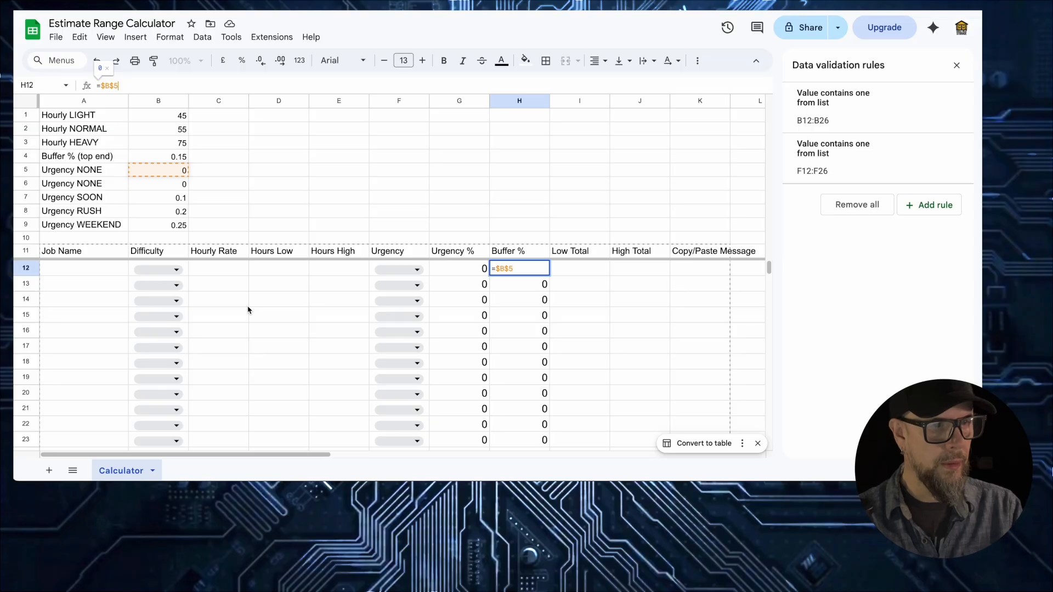
pyautogui.click(587, 274)
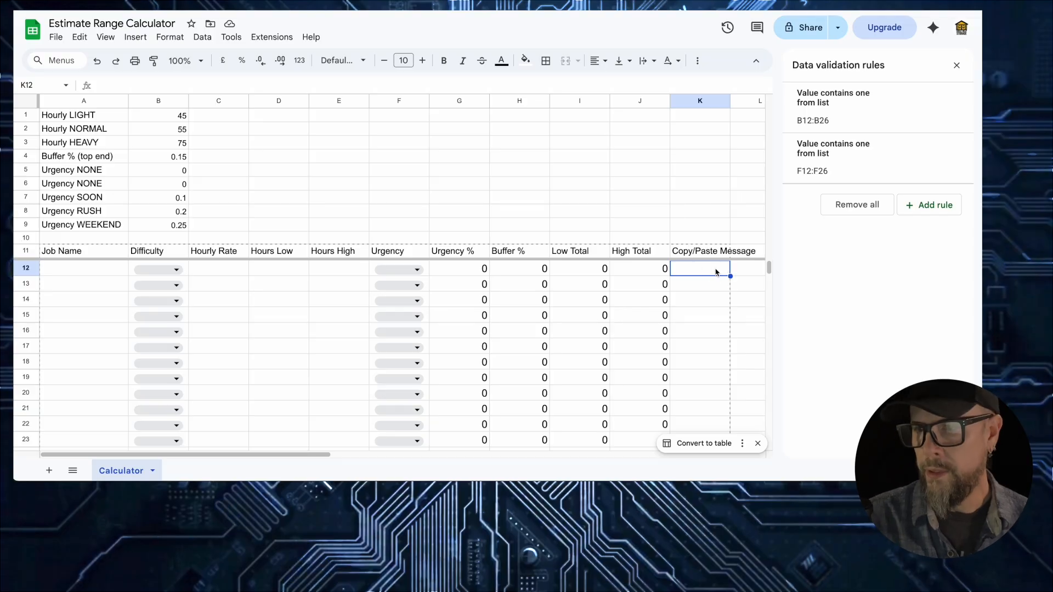
# - Paste the customer message formula into K12 and fill it down to row 23
pyautogui.hotkey('ctrl', 'v')
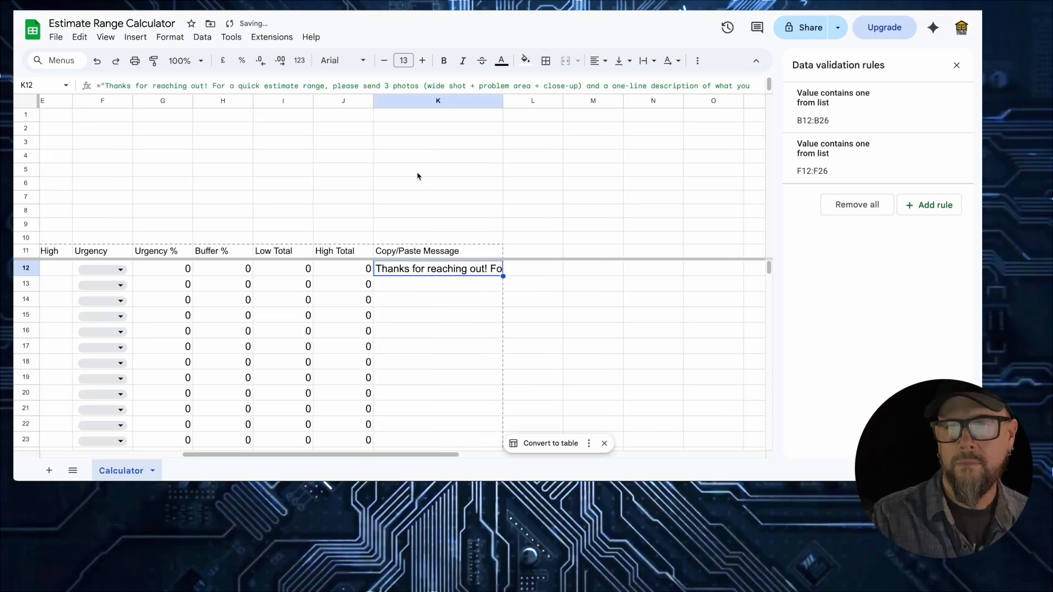
pyautogui.click(418, 173)
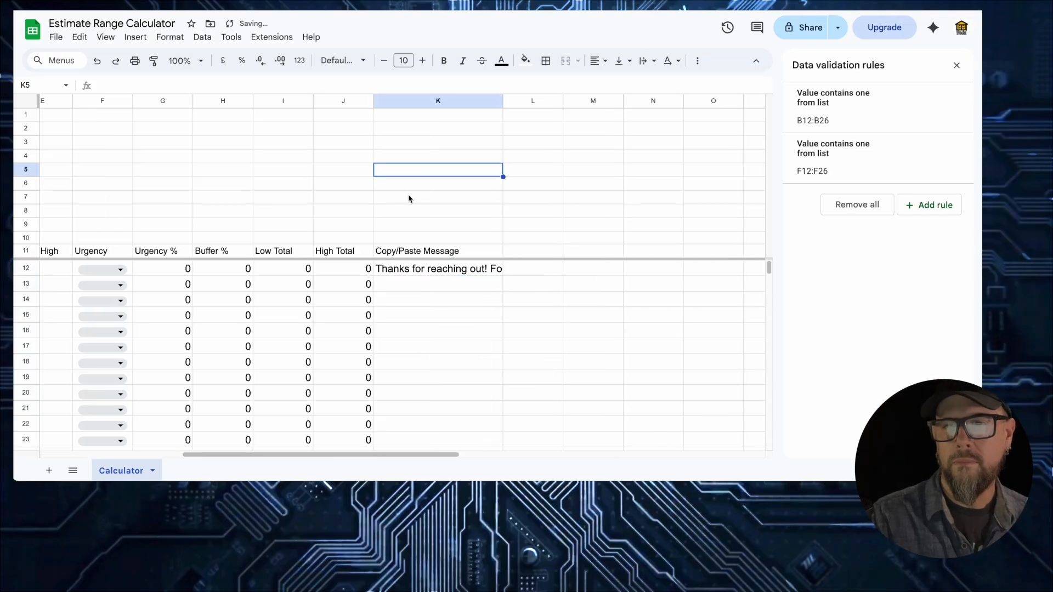
pyautogui.click(413, 273)
pyautogui.doubleClick(412, 276)
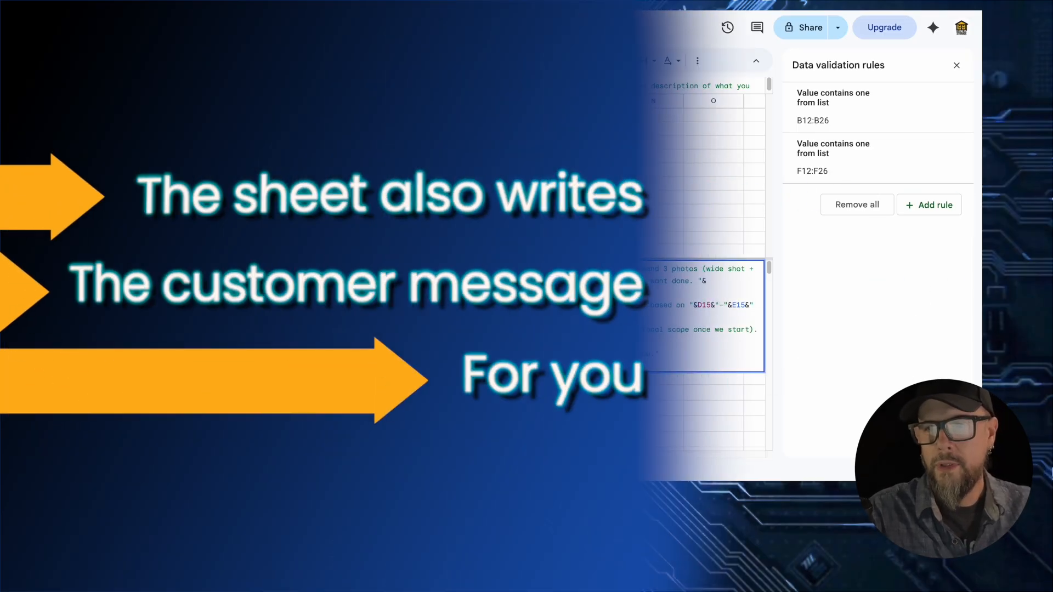
pyautogui.press('Return')
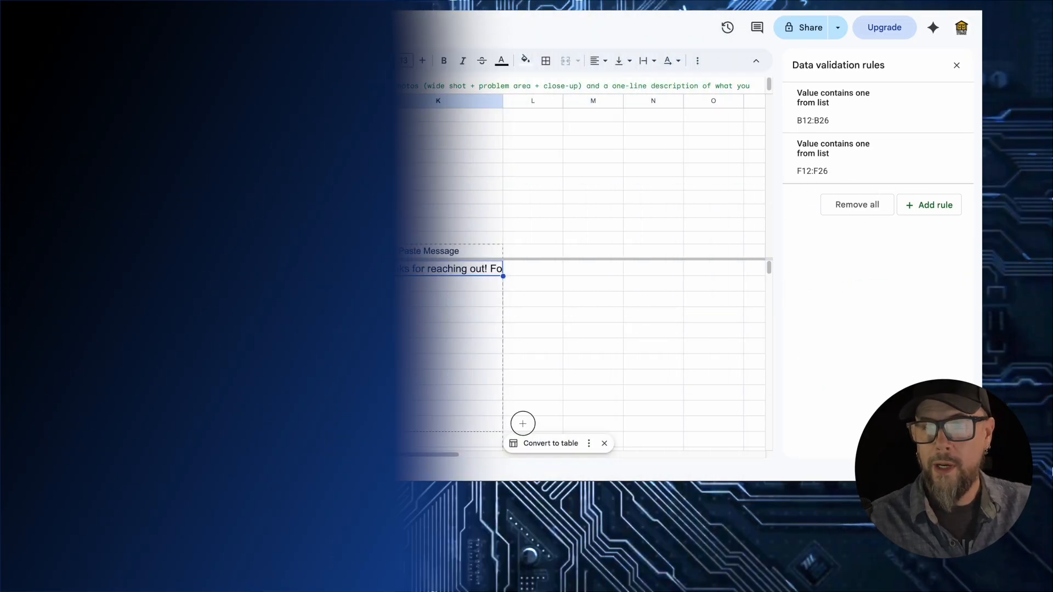
pyautogui.moveTo(523, 423); pyautogui.dragTo(517, 440)
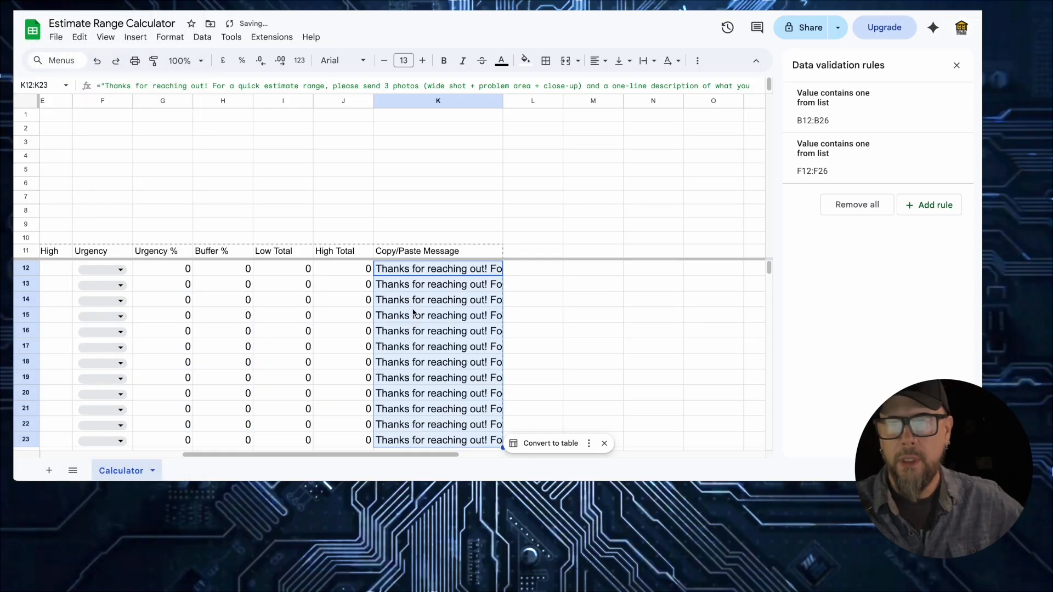
pyautogui.click(599, 305)
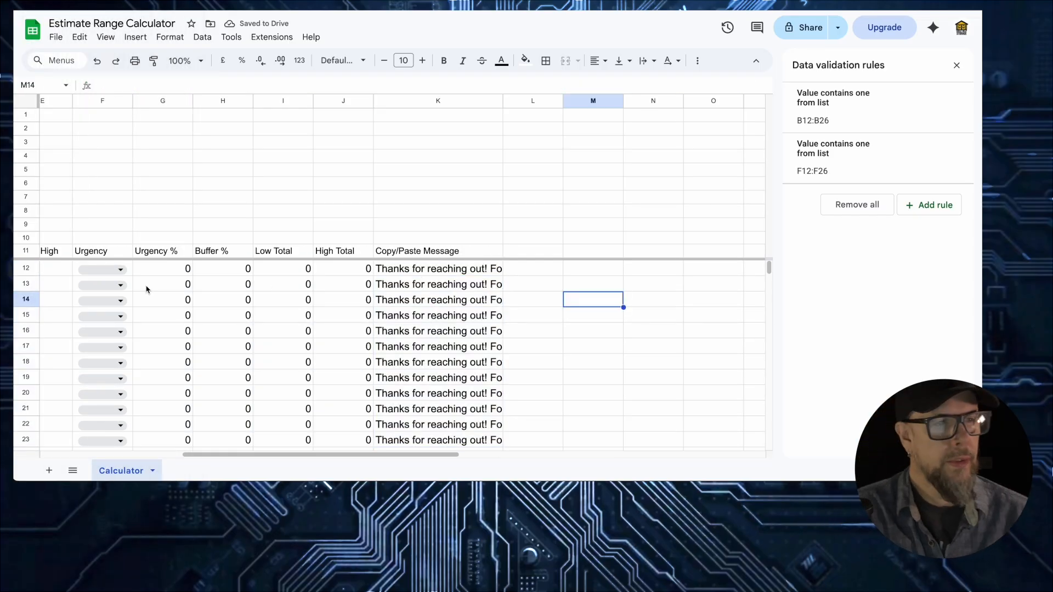
pyautogui.hscroll(-5, 147, 288)
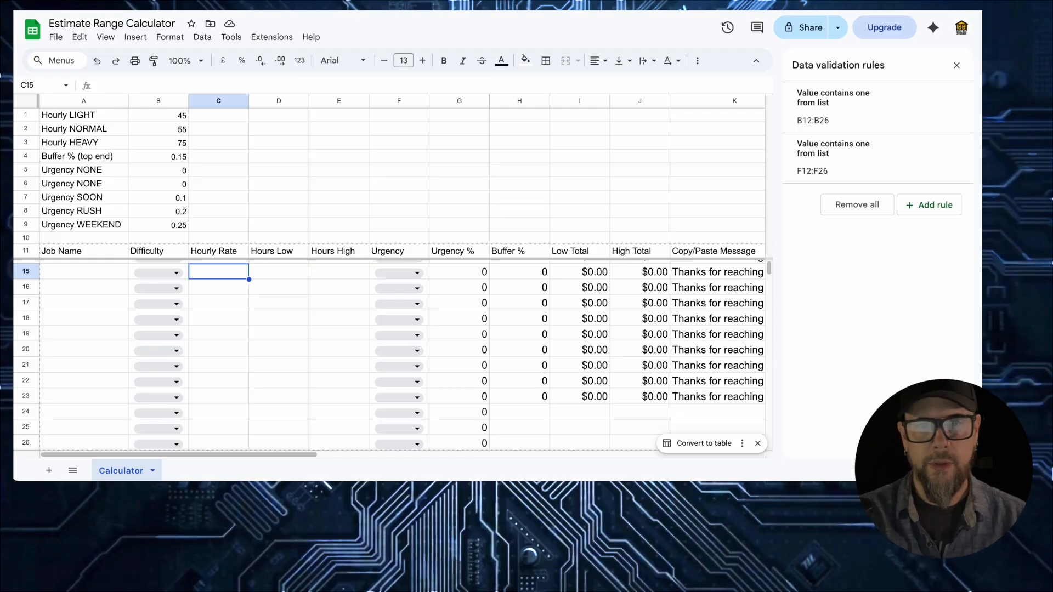
# - Paste the sample job name into A15 and widen the Job Name column
pyautogui.click(66, 272)
pyautogui.write('Garage Reset (SHS Example) NORMAL')
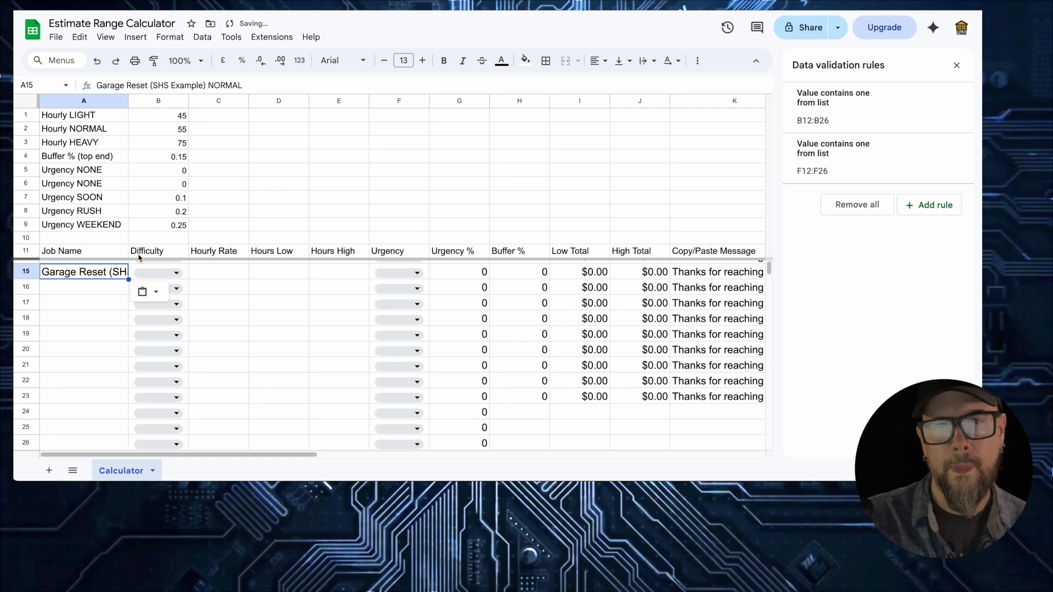
pyautogui.moveTo(129, 101); pyautogui.dragTo(154, 101)
# - Enter test job values: 5–8 hours, urgency None, hourly rate 55
pyautogui.click(242, 276)
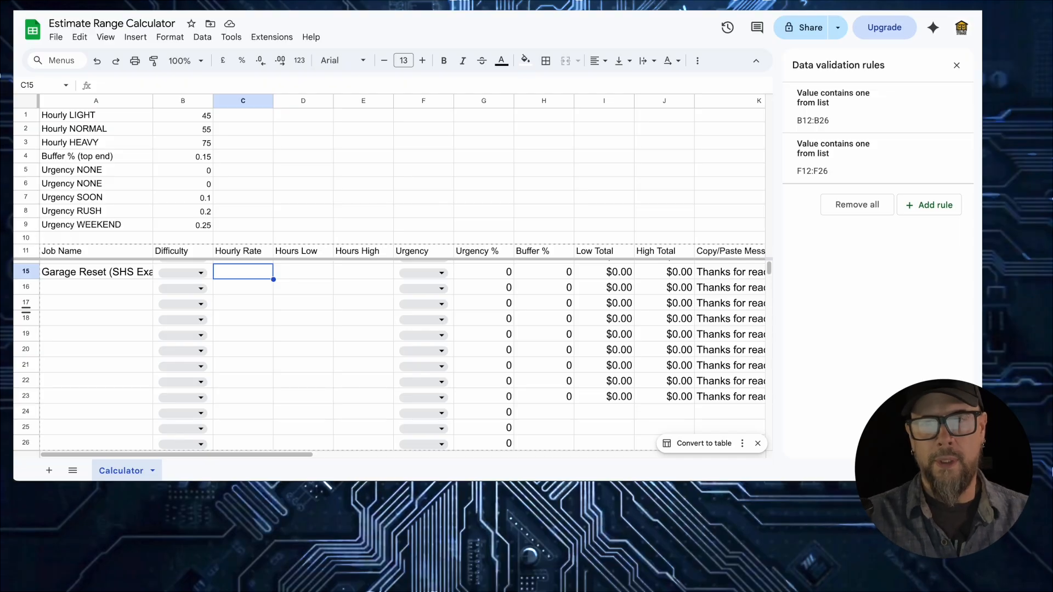
pyautogui.click(305, 277)
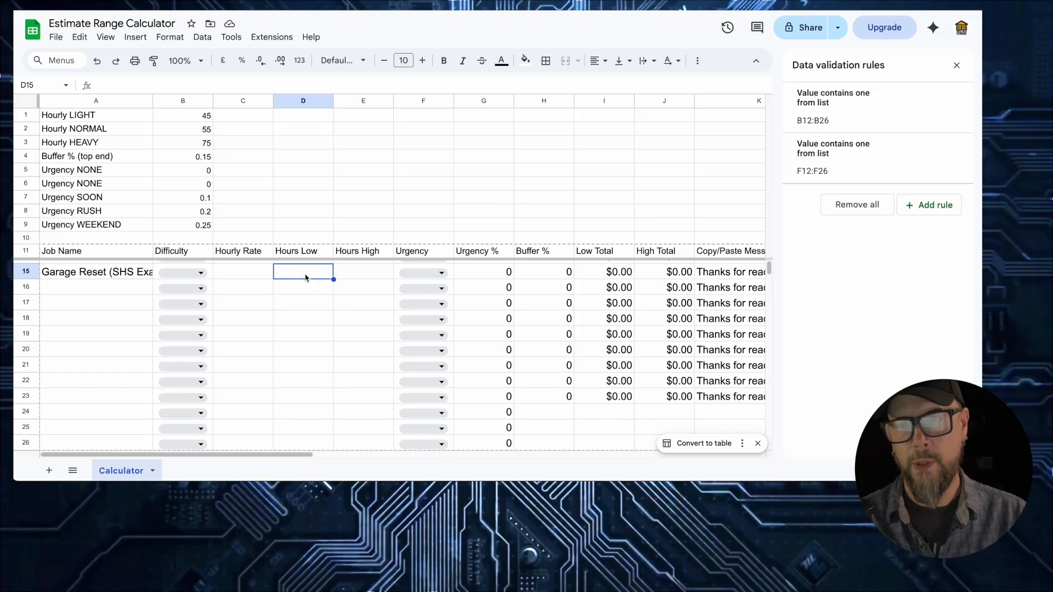
pyautogui.write('5')
pyautogui.press('Tab')
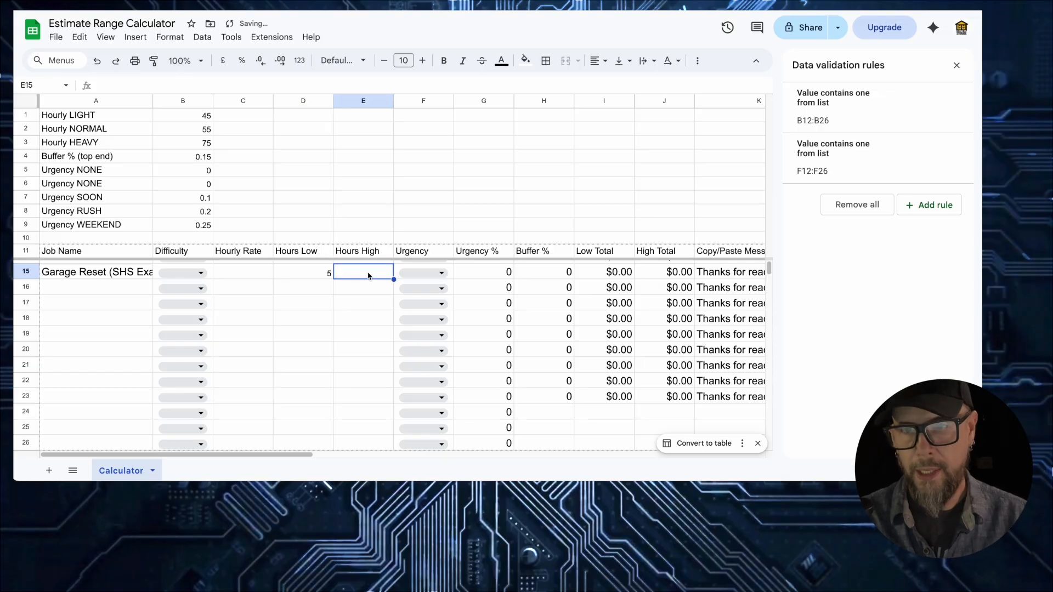
pyautogui.write('8')
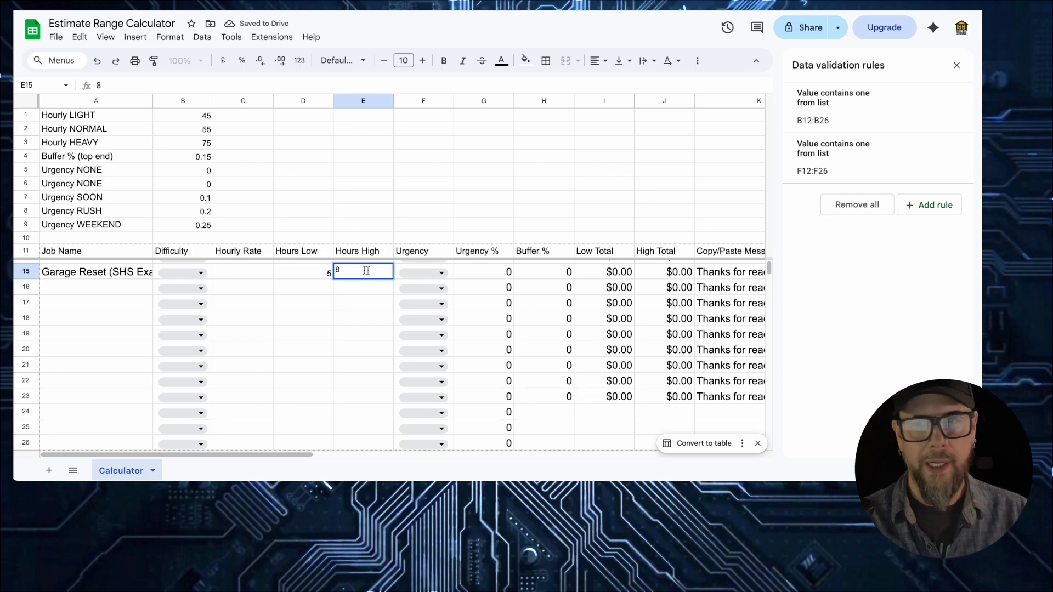
pyautogui.click(422, 277)
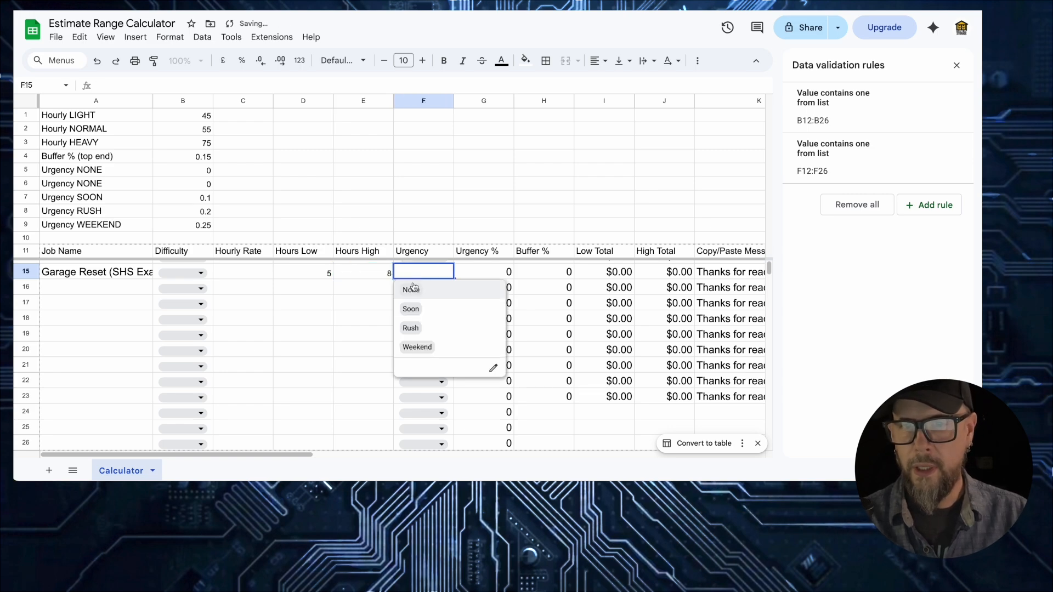
pyautogui.click(413, 290)
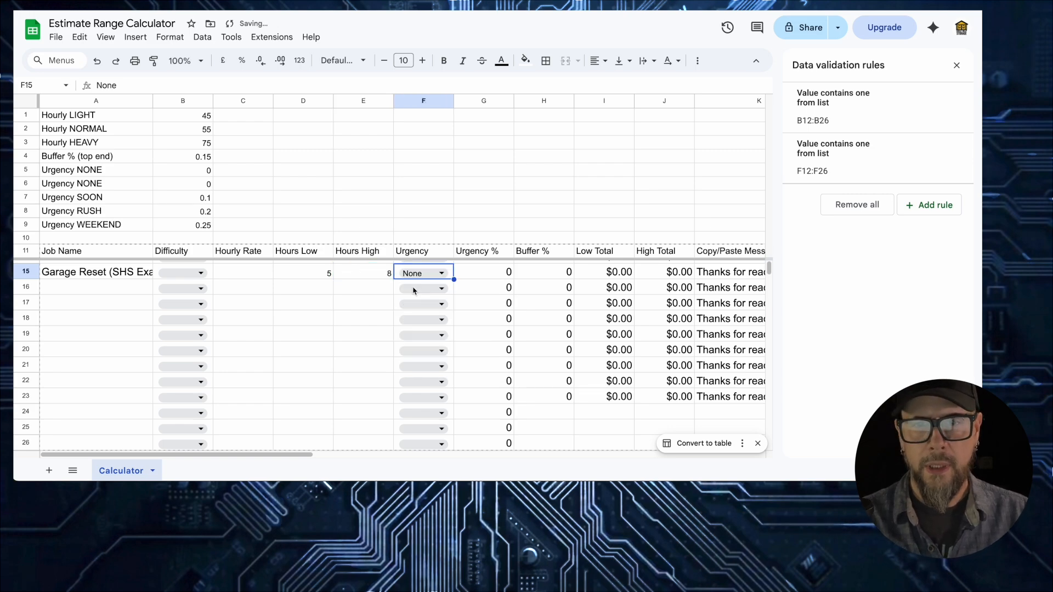
pyautogui.click(231, 276)
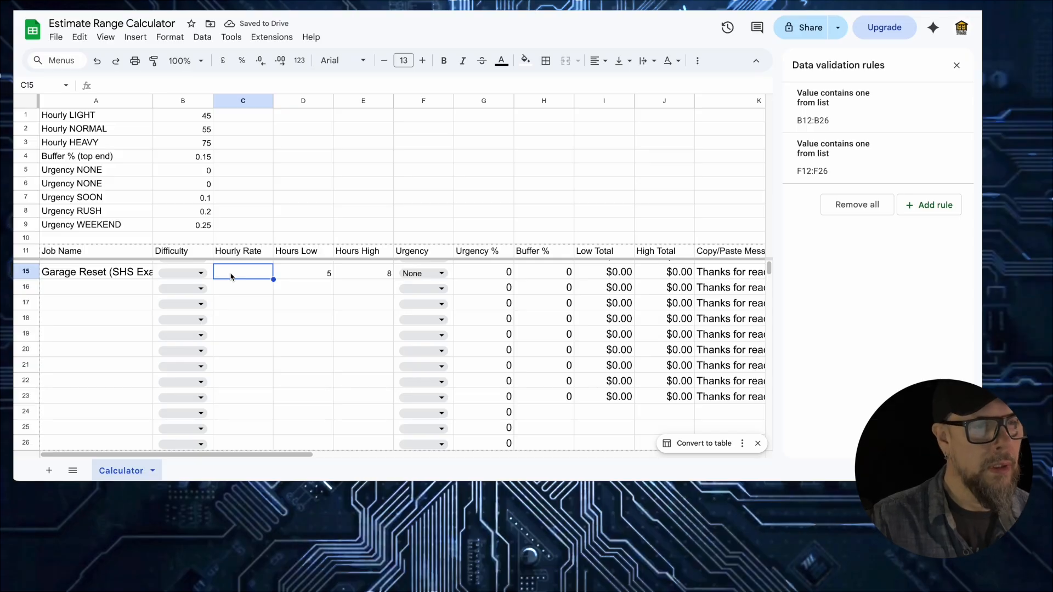
pyautogui.write('55')
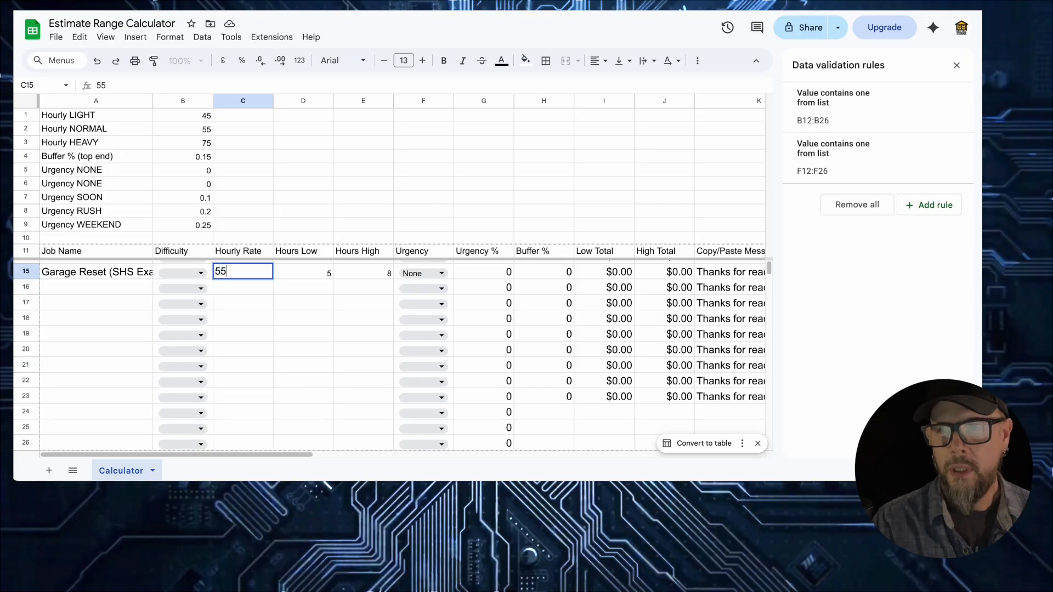
pyautogui.press('Return')
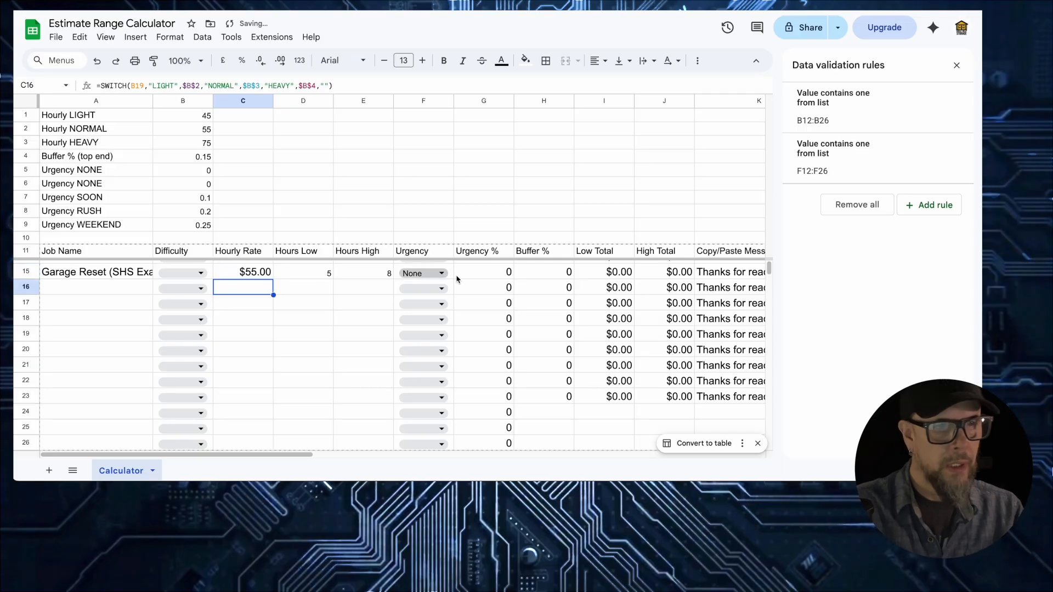
pyautogui.click(498, 273)
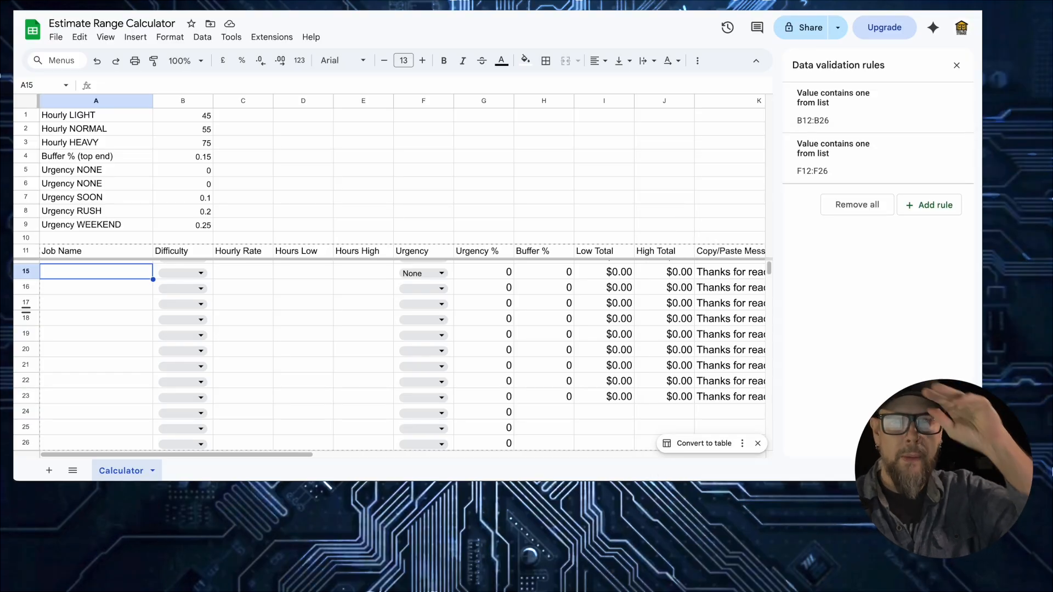
# - Review the row 15 rate, urgency and H15 buffer percentage formulas
pyautogui.click(254, 273)
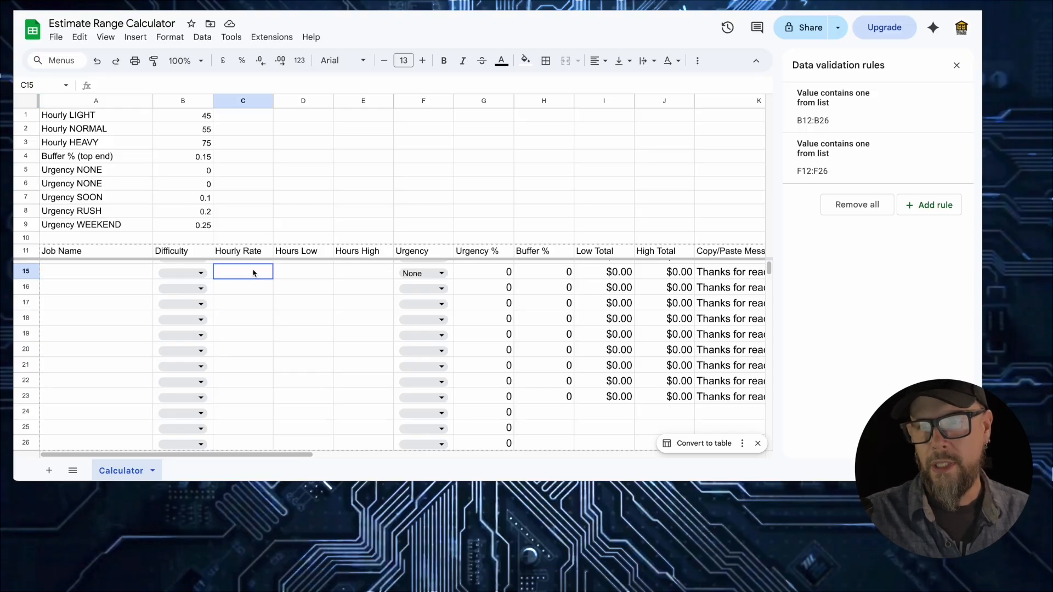
pyautogui.press('Right')
pyautogui.press('Right')
pyautogui.press('Right')
pyautogui.press('Right')
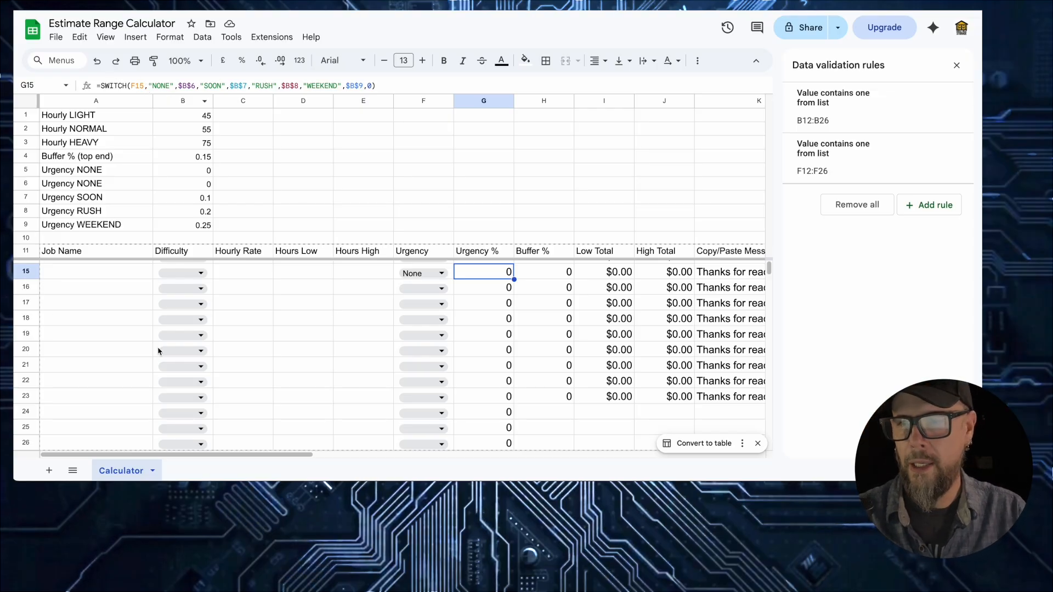
pyautogui.click(555, 277)
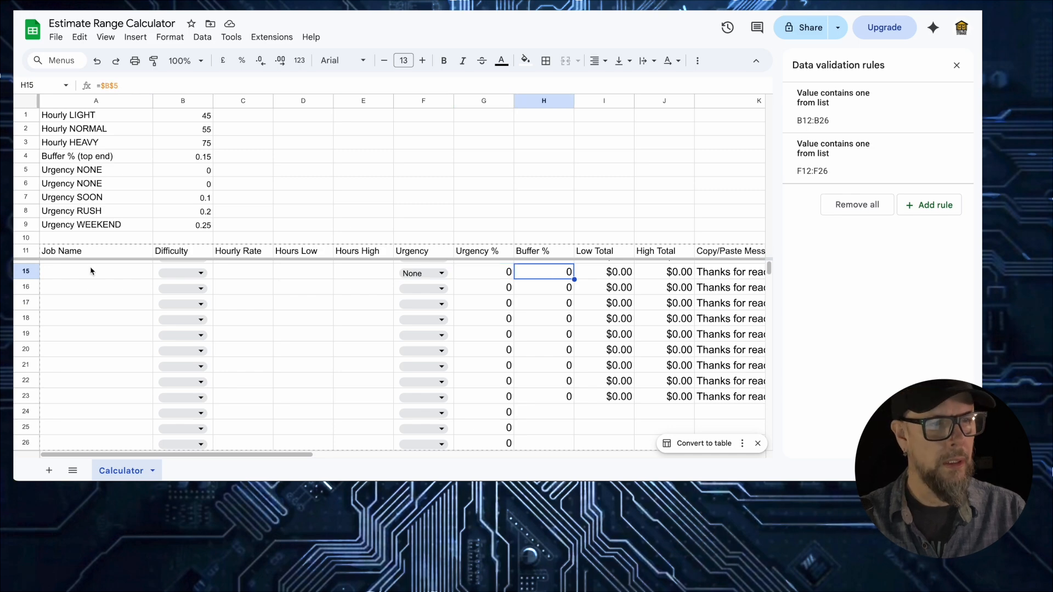
# - Paste 'Garage Reset (SHS Example) NORMAL' into the Job Name cell A15
pyautogui.click(87, 271)
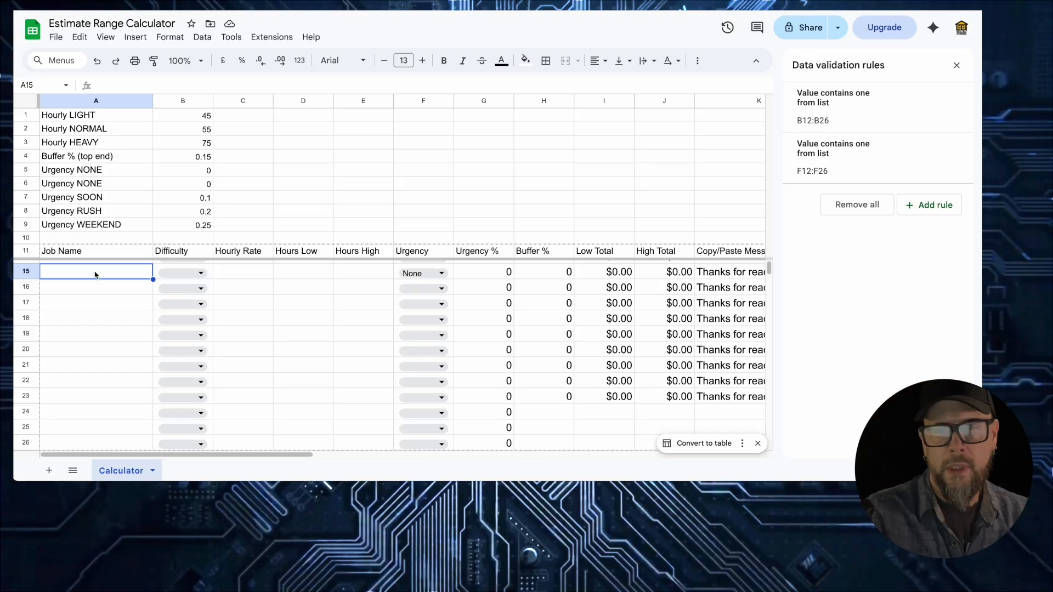
pyautogui.write('Garage Reset (SHS Example) NORMAL')
pyautogui.click(257, 274)
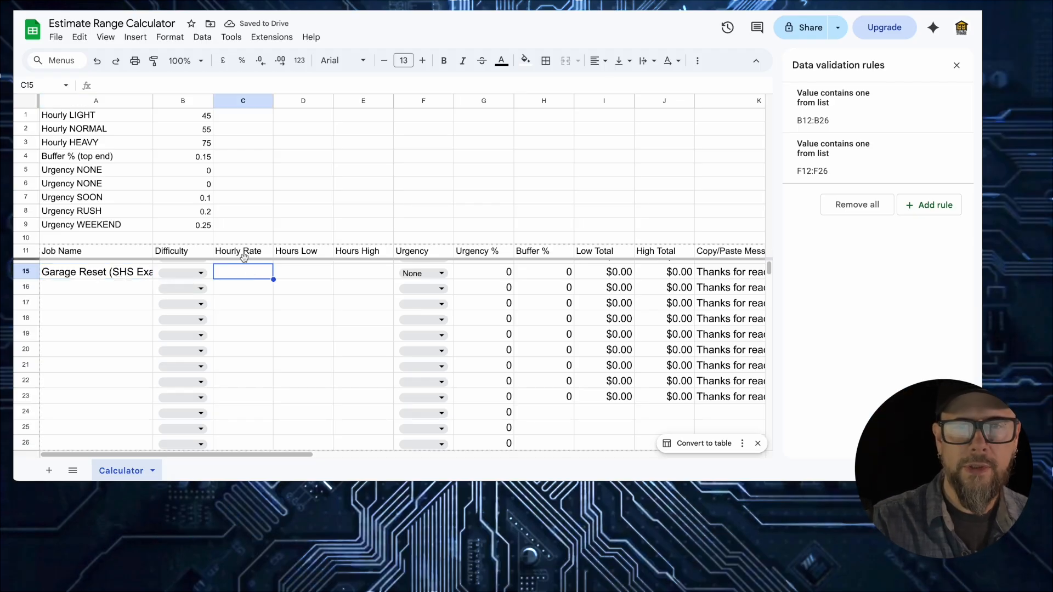
# - Set row 15 to Normal difficulty, $55 hourly rate, and 5–8 hours
pyautogui.click(197, 273)
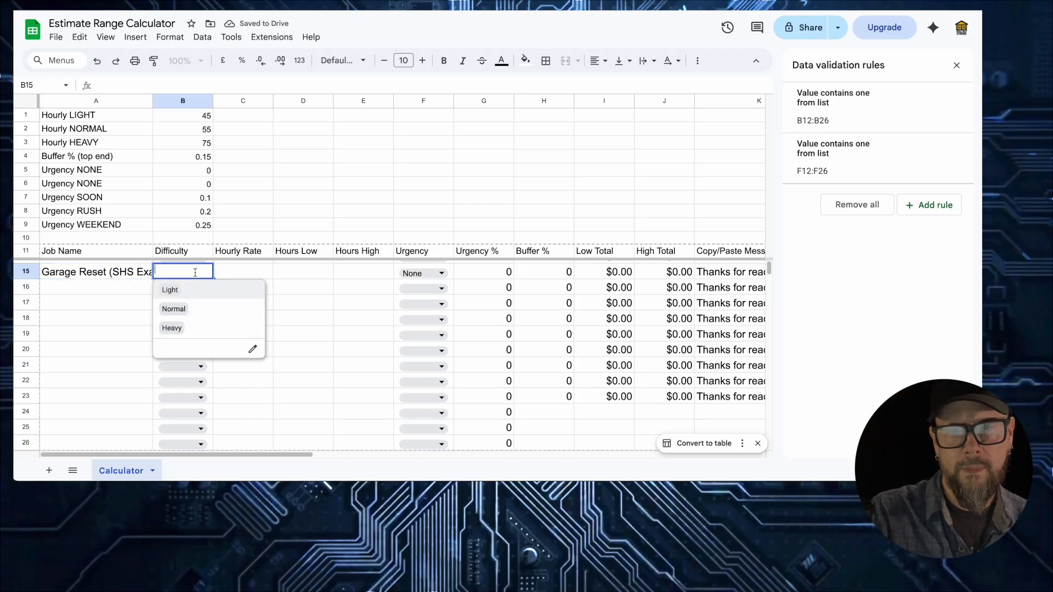
pyautogui.click(191, 308)
pyautogui.click(252, 272)
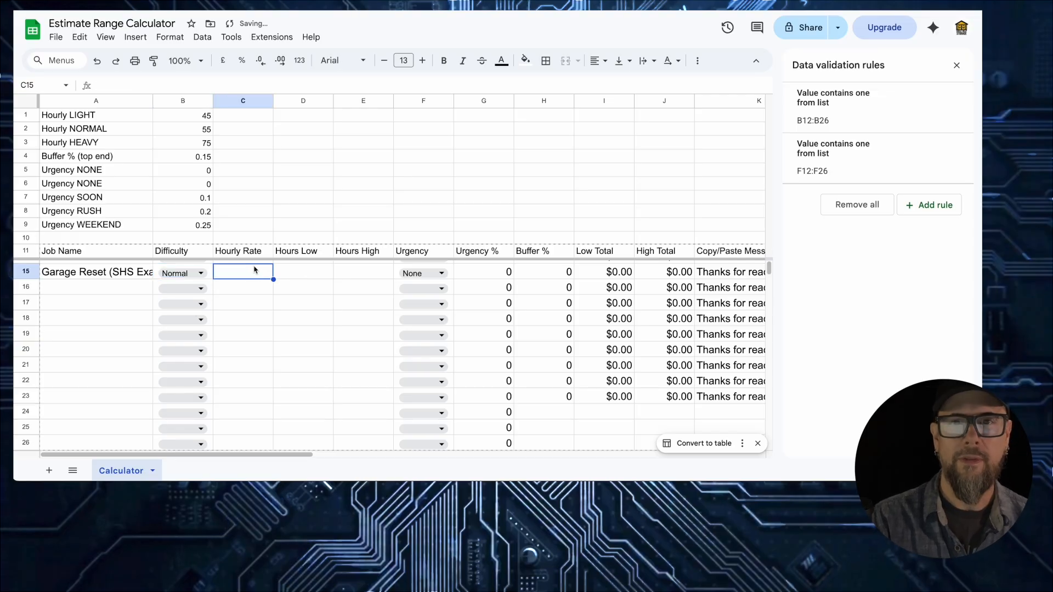
pyautogui.write('55')
pyautogui.press('Return')
pyautogui.click(299, 273)
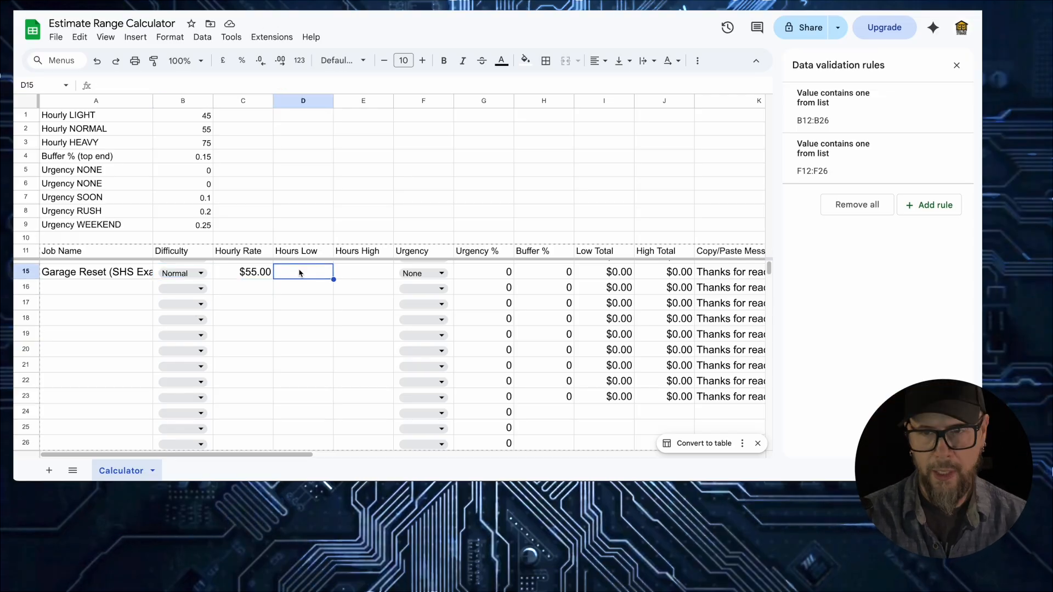
pyautogui.press('Tab')
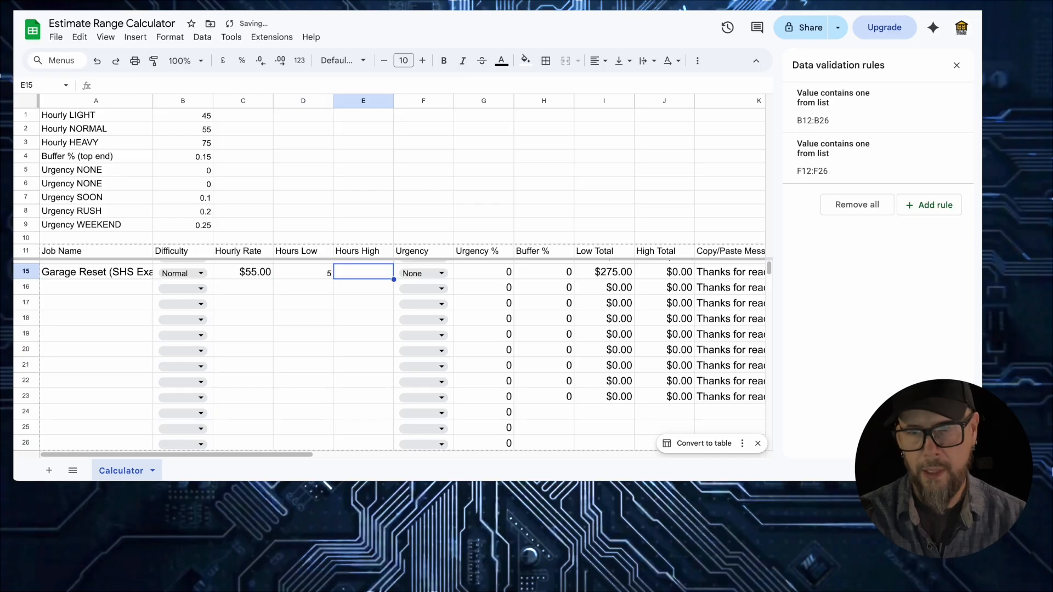
pyautogui.write('8')
pyautogui.press('Tab')
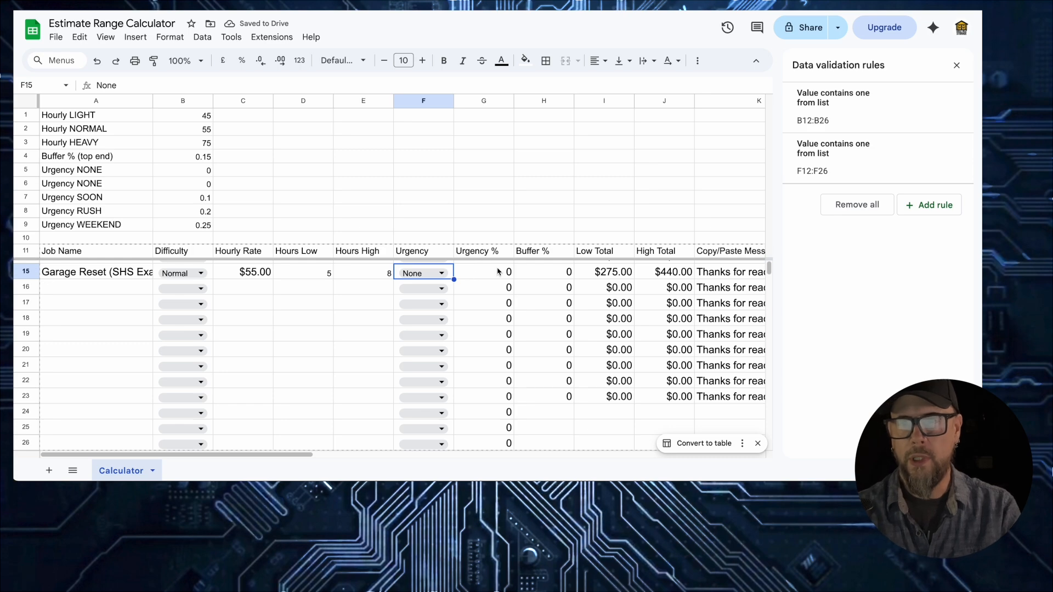
# - Set row 15's urgency to Soon, giving a $303–$484 range
pyautogui.click(441, 273)
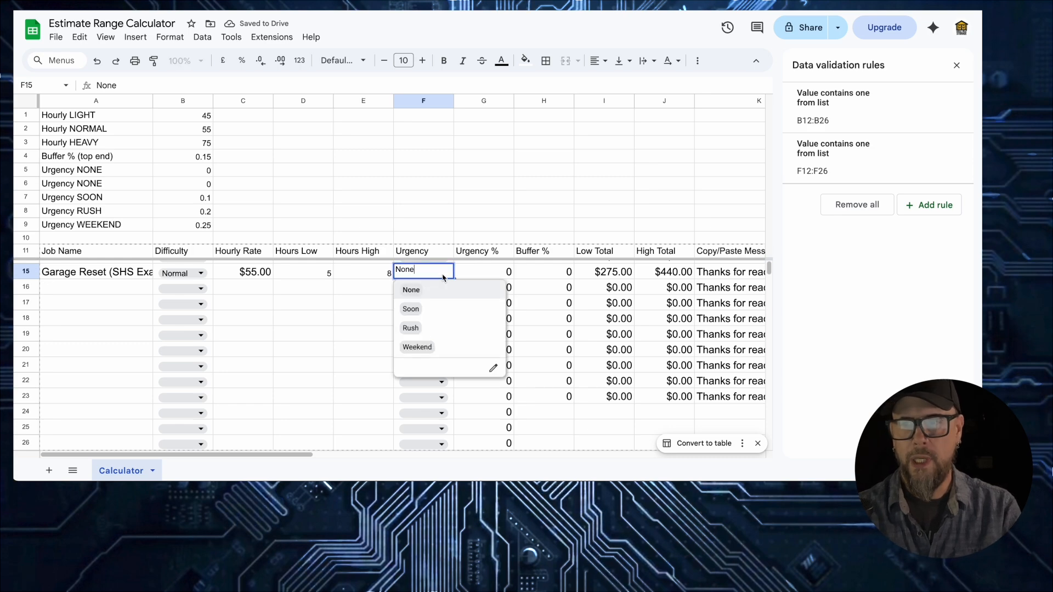
pyautogui.click(440, 348)
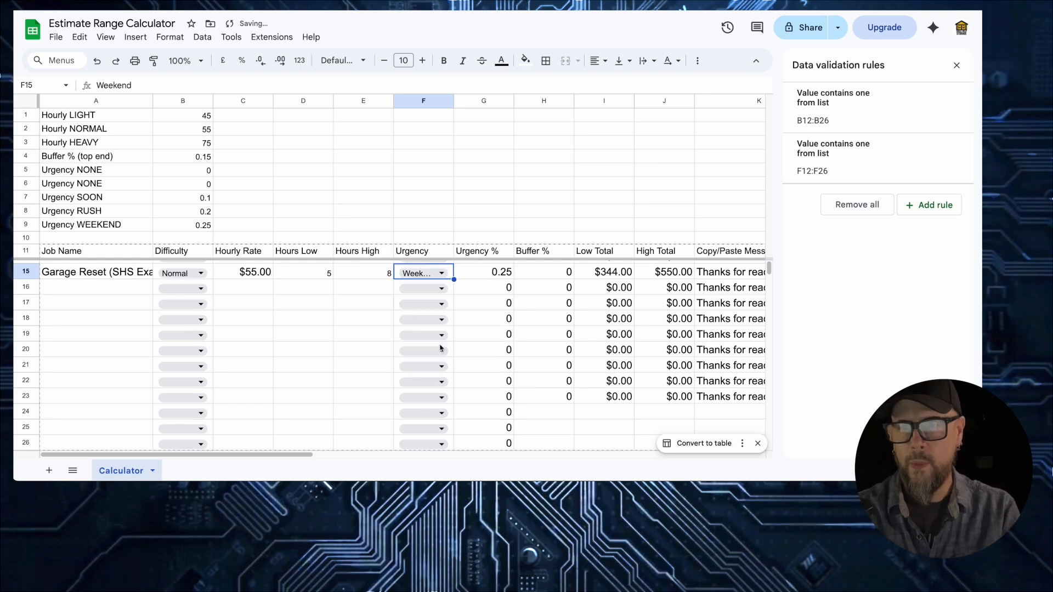
pyautogui.click(429, 273)
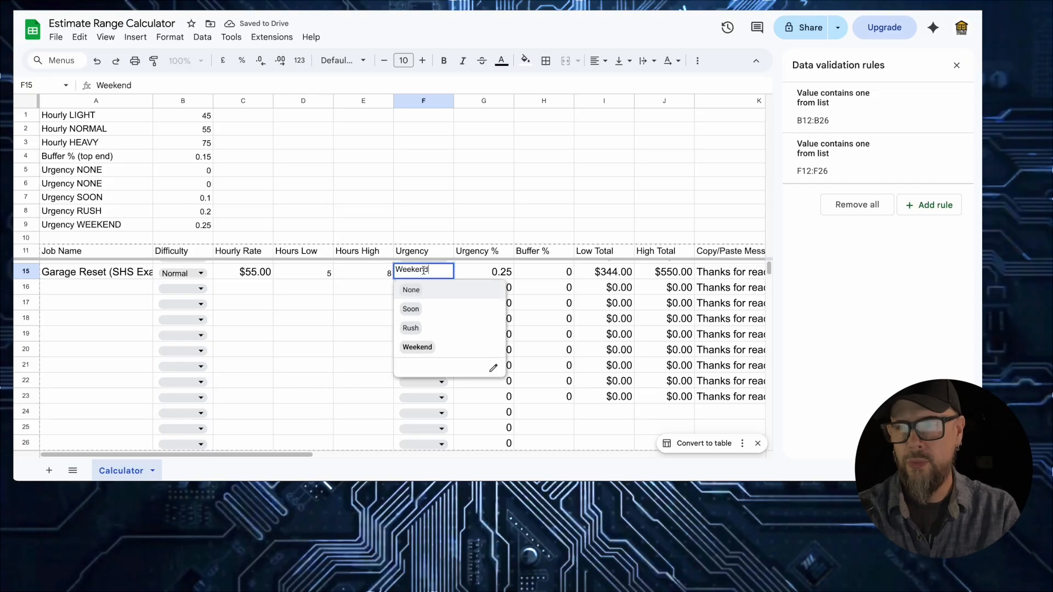
pyautogui.click(412, 310)
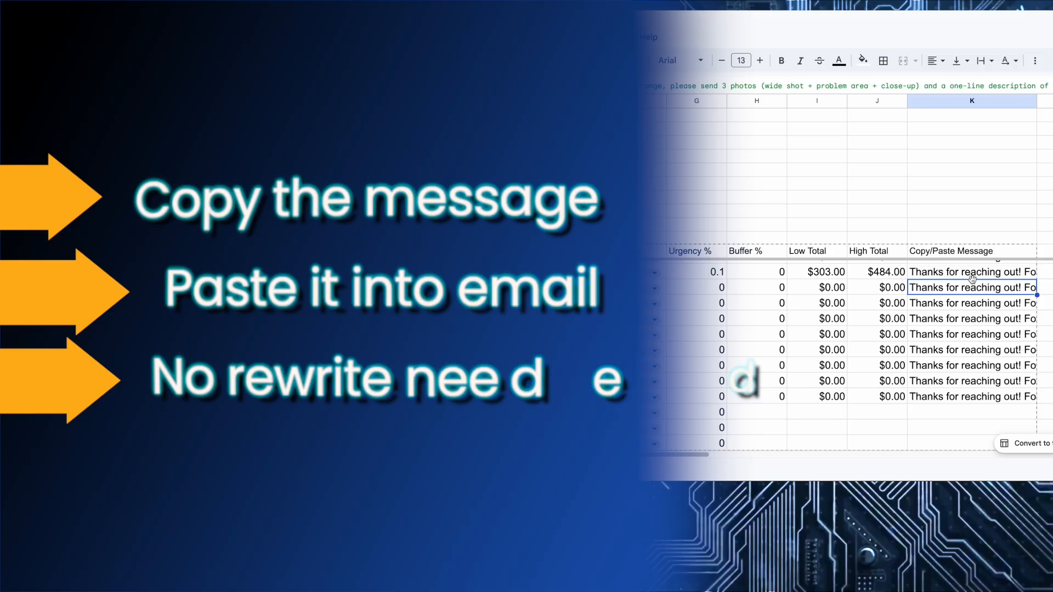
# - Paste the $303–$484 Garage Reset estimate message into a new Gmail draft, discard it, and return to the sheet
pyautogui.click(954, 274)
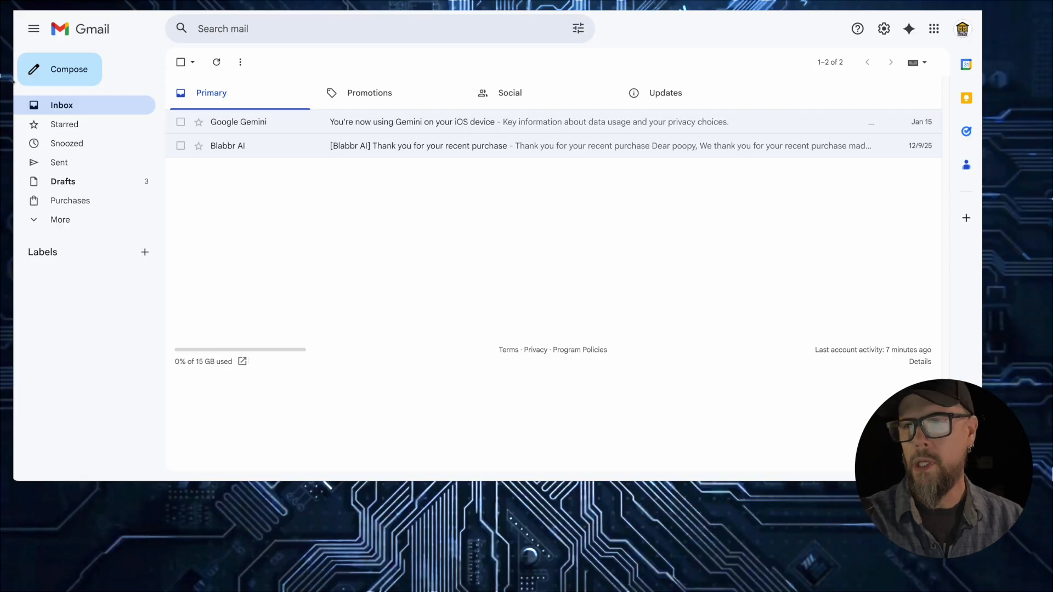
pyautogui.click(66, 75)
pyautogui.click(670, 294)
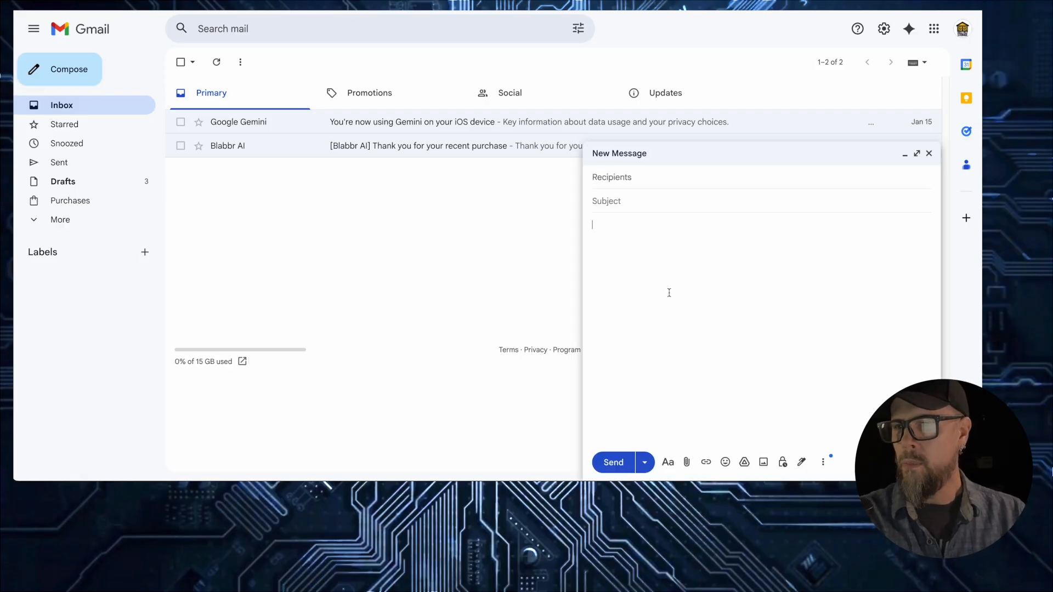
pyautogui.write("Thanks for reaching out! For a quick estimate range, please send 3 photos (wide shot + problem area + close-up) and a one-line description of what you want done. This looks like a Normal complexity job. Estimated range: $303–$484 based on 5–8 hours (and up to ~0% extra time if we uncover additional scope once we start). If that range works, we'll confirm final scope and schedule you.")
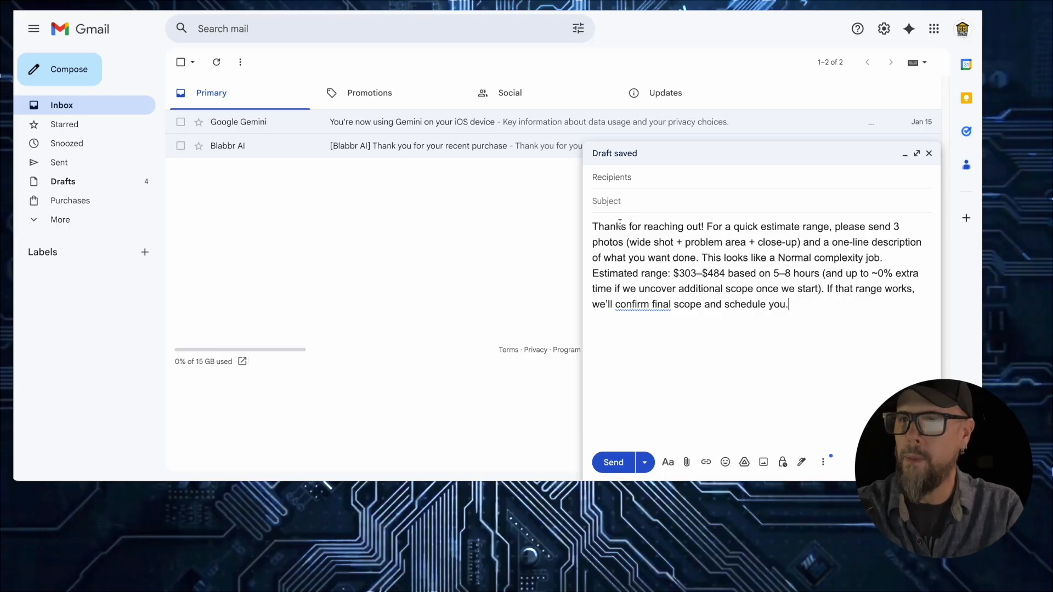
pyautogui.hotkey('ctrl', 'shift', 'd')
pyautogui.click(274, 4)
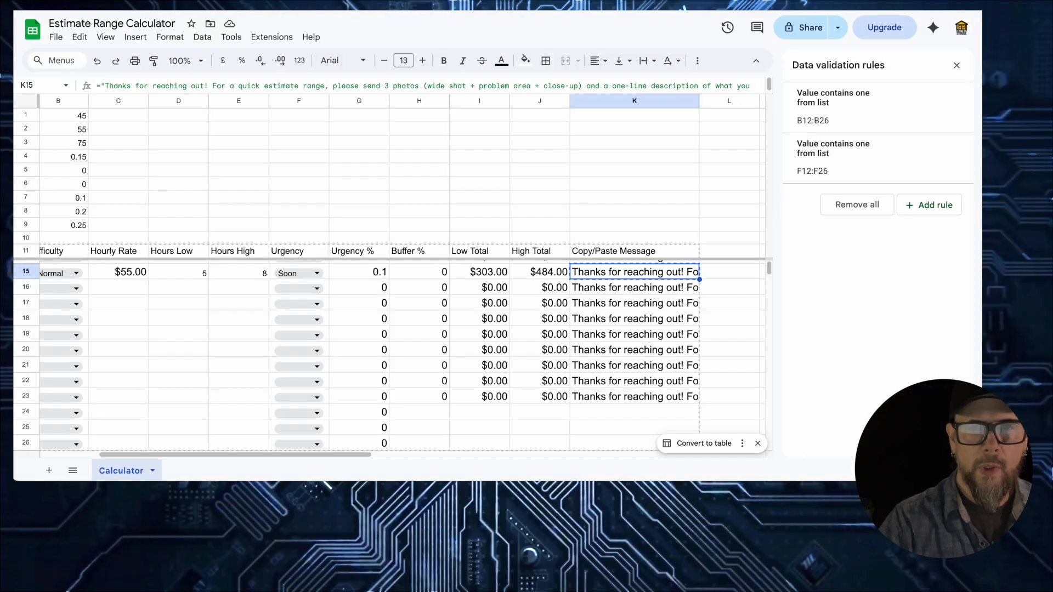
# - Clear the old C16 rate and name the row 16 job test2
pyautogui.hscroll(-3, 148, 295)
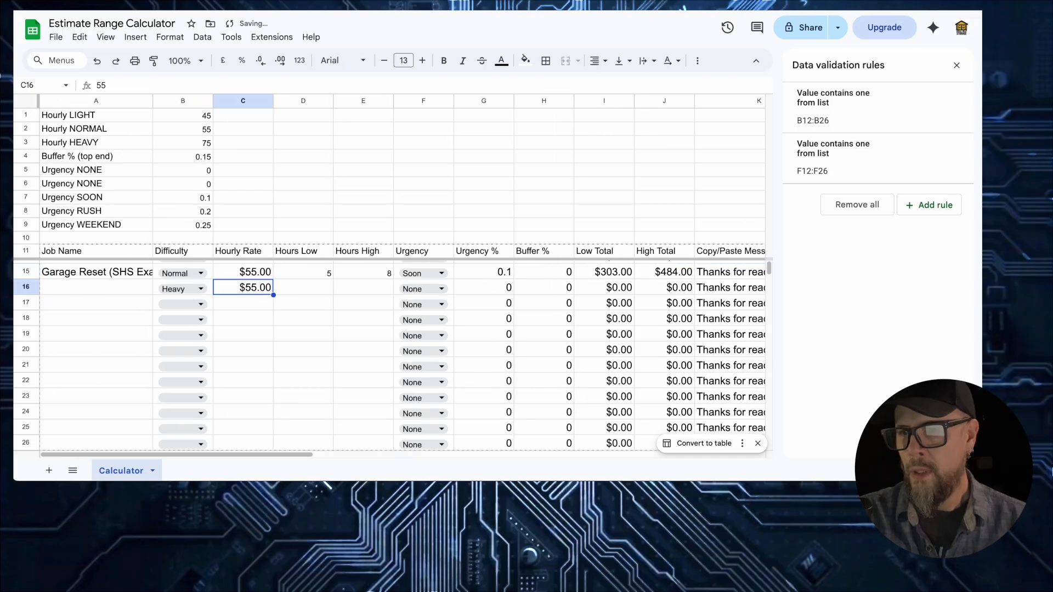
pyautogui.press('Delete')
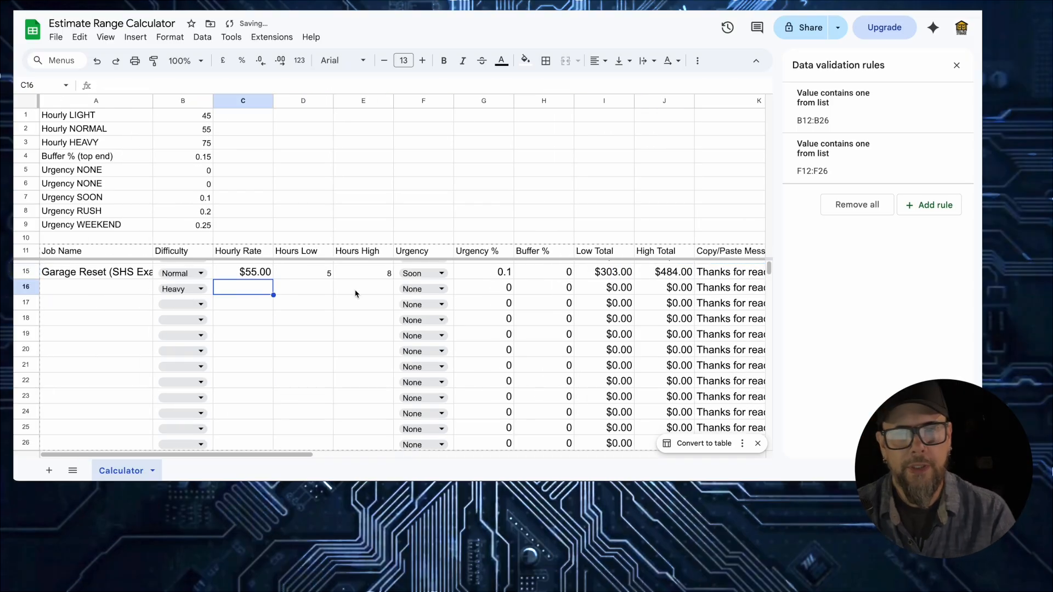
pyautogui.click(116, 291)
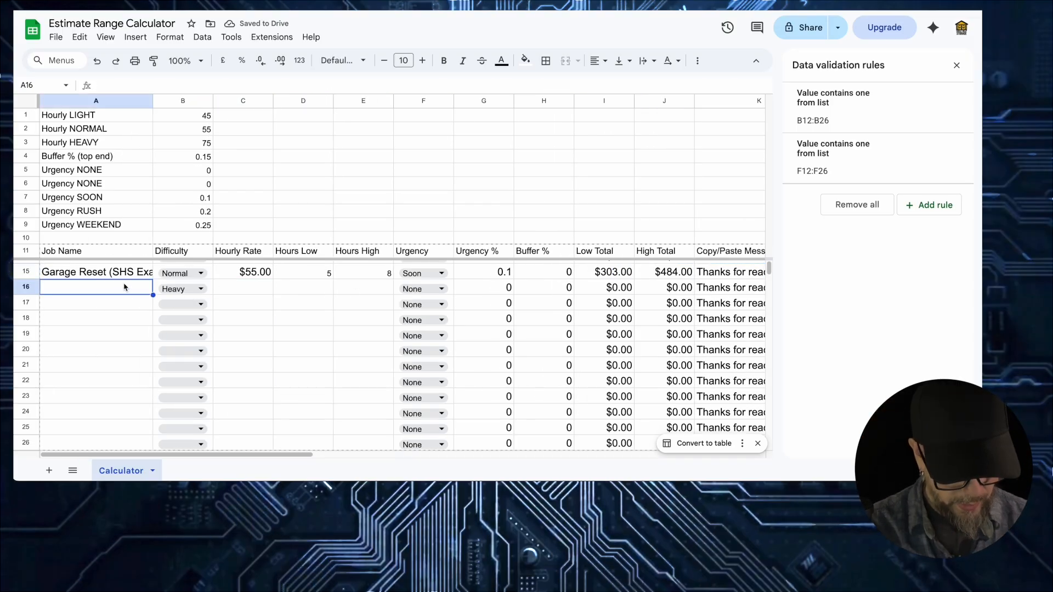
pyautogui.write('test2')
pyautogui.press('Return')
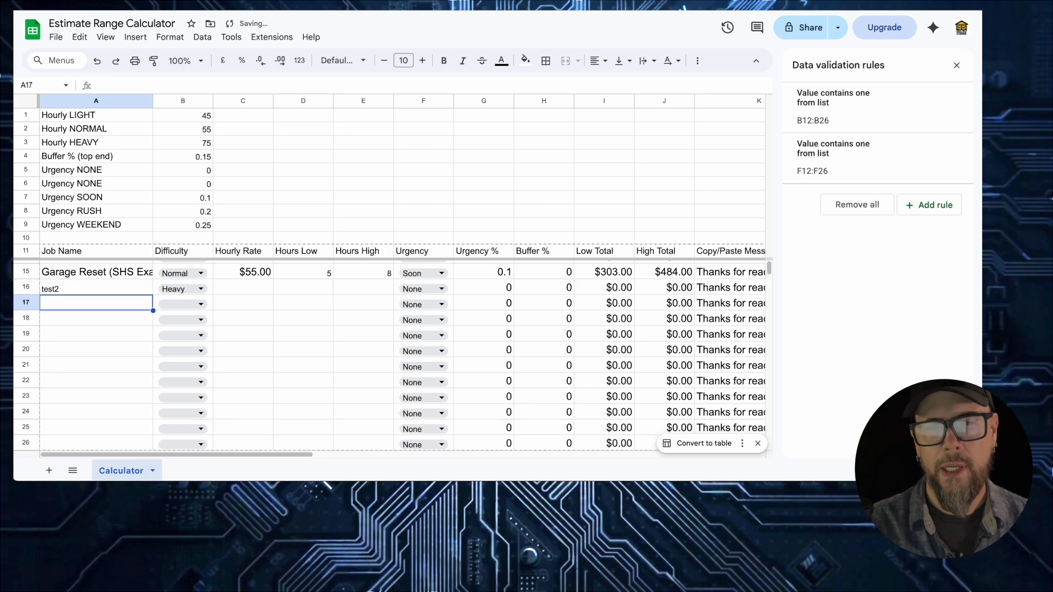
# - Give test2 Heavy difficulty, a $75 hourly rate, and 8–12 hours
pyautogui.click(181, 291)
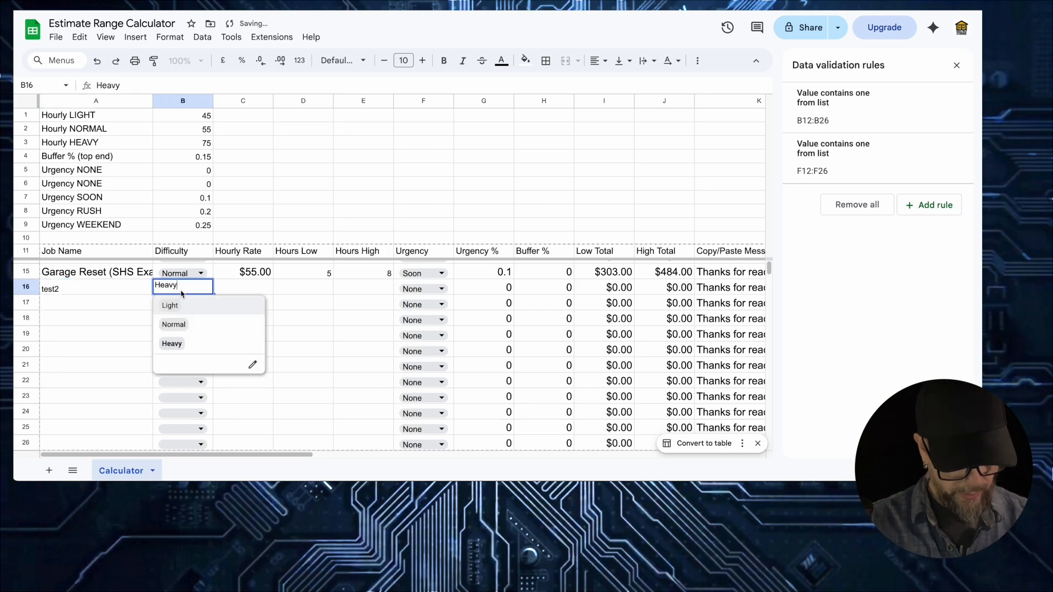
pyautogui.click(229, 289)
pyautogui.write('75')
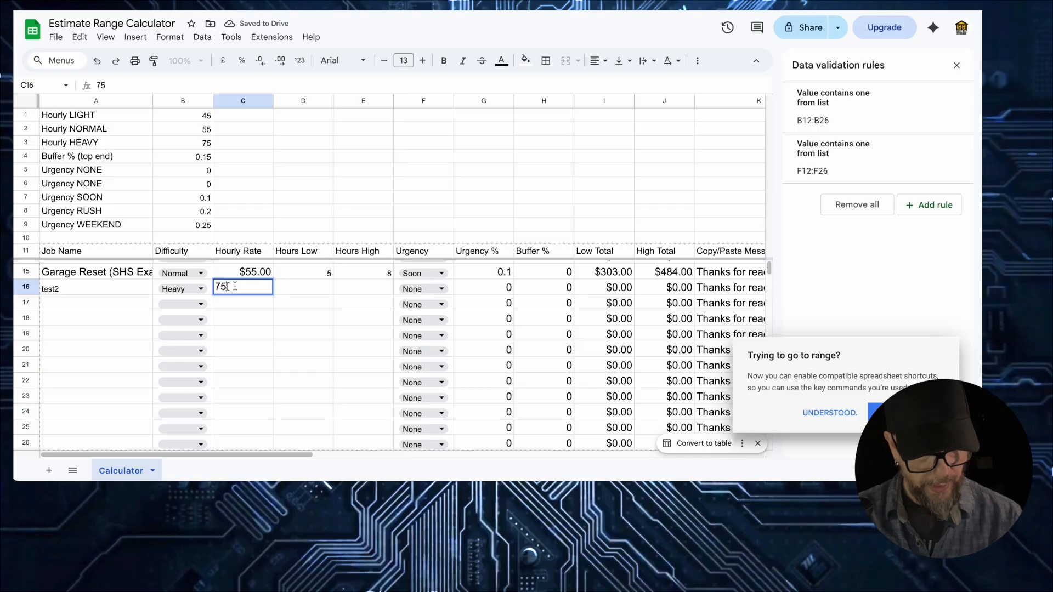
pyautogui.click(314, 289)
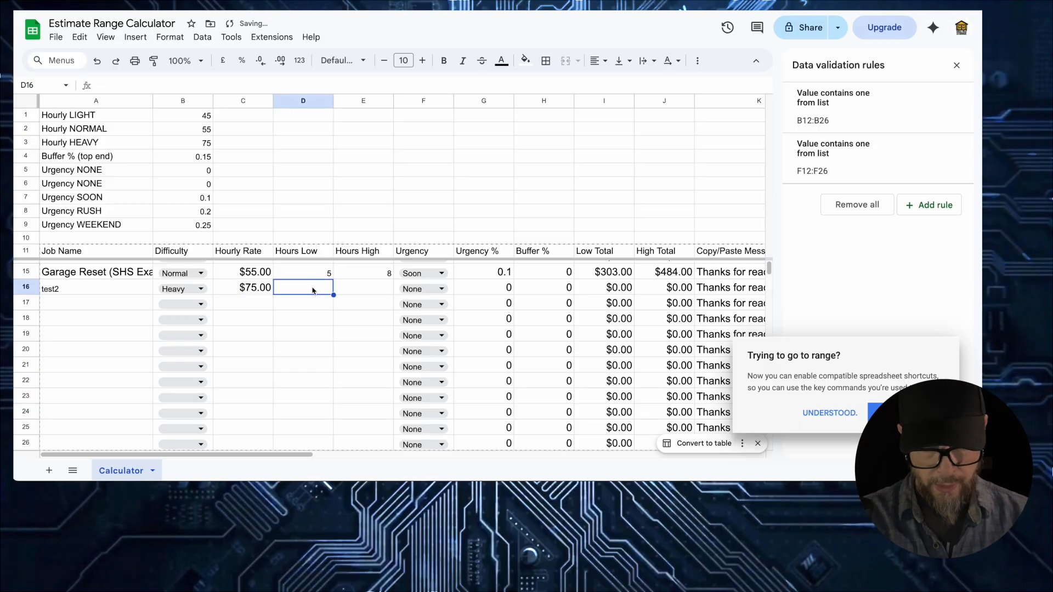
pyautogui.write('8')
pyautogui.press('Tab')
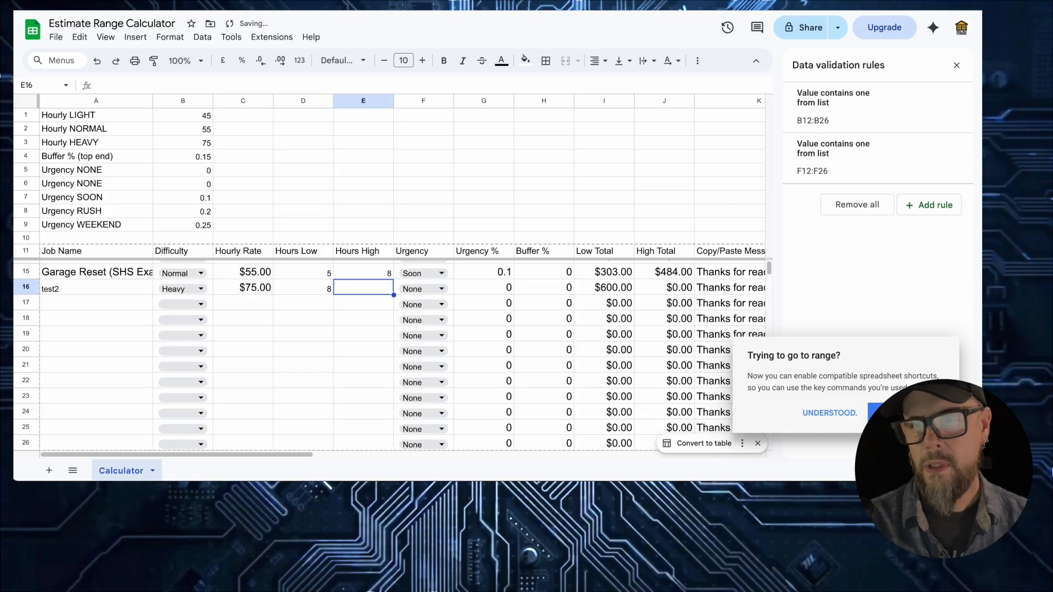
pyautogui.write('12')
pyautogui.press('Return')
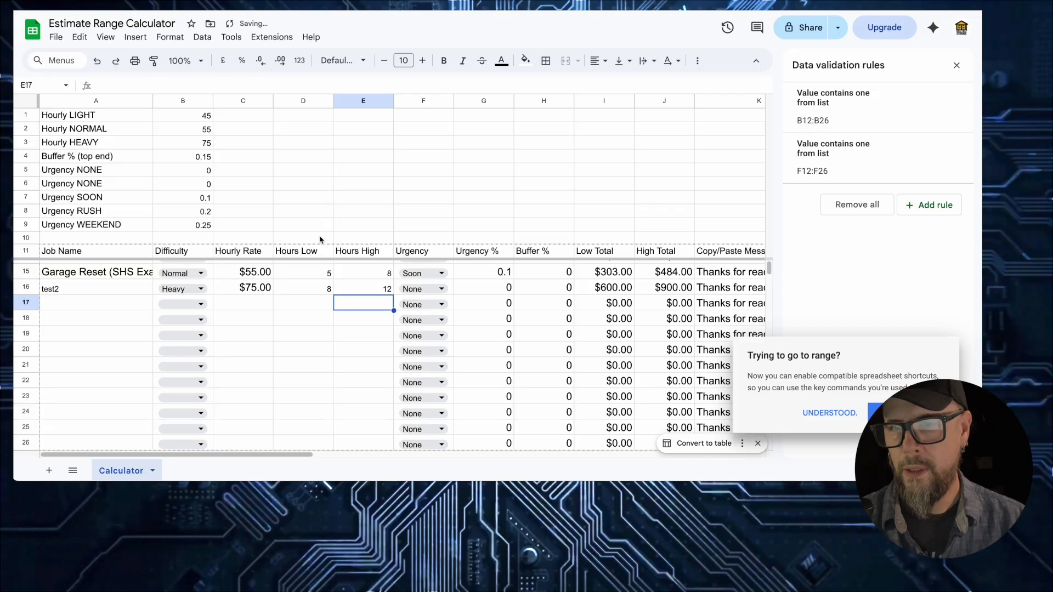
# - Set test2's urgency to Weekend, totalling $750–$1,125
pyautogui.doubleClick(431, 289)
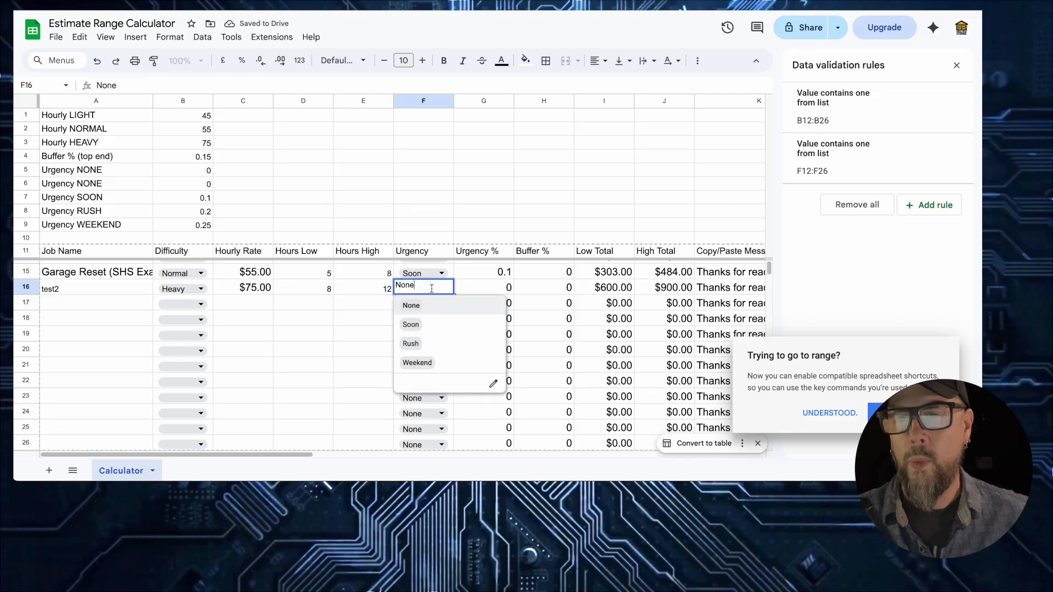
pyautogui.click(427, 327)
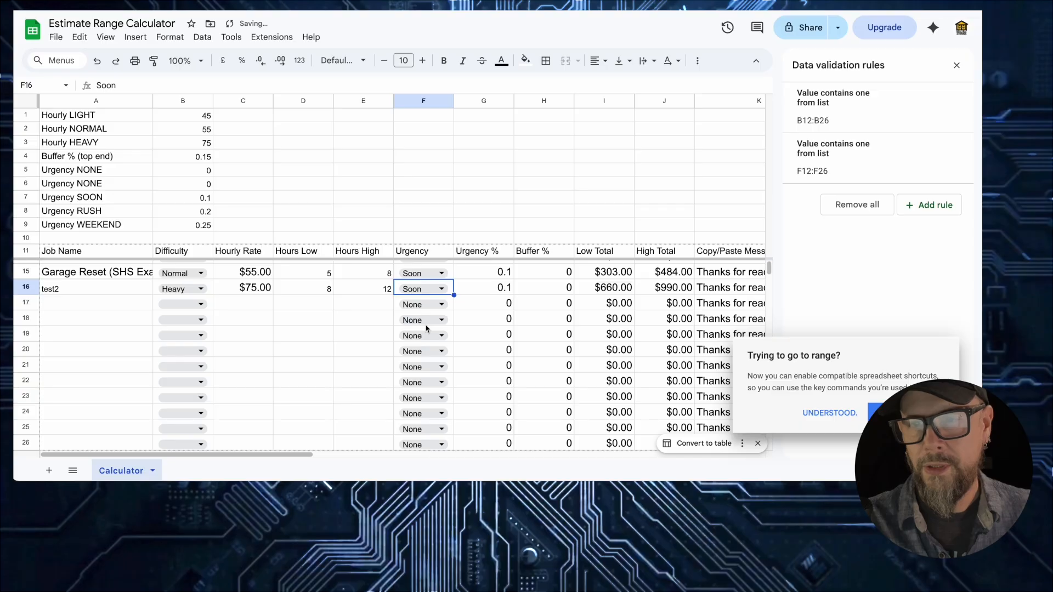
pyautogui.click(433, 293)
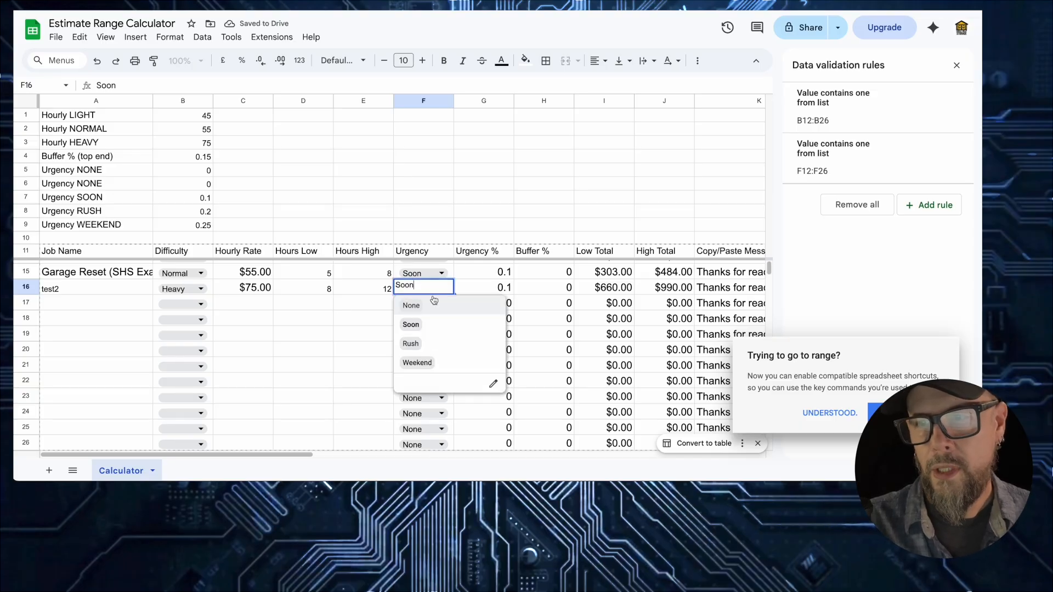
pyautogui.click(422, 344)
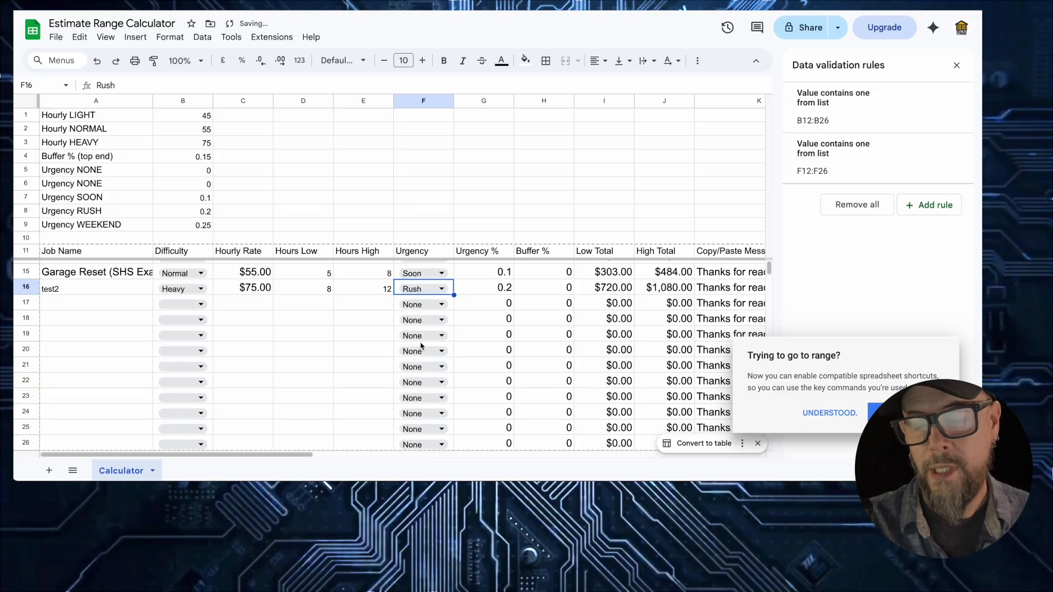
pyautogui.click(442, 290)
pyautogui.click(428, 363)
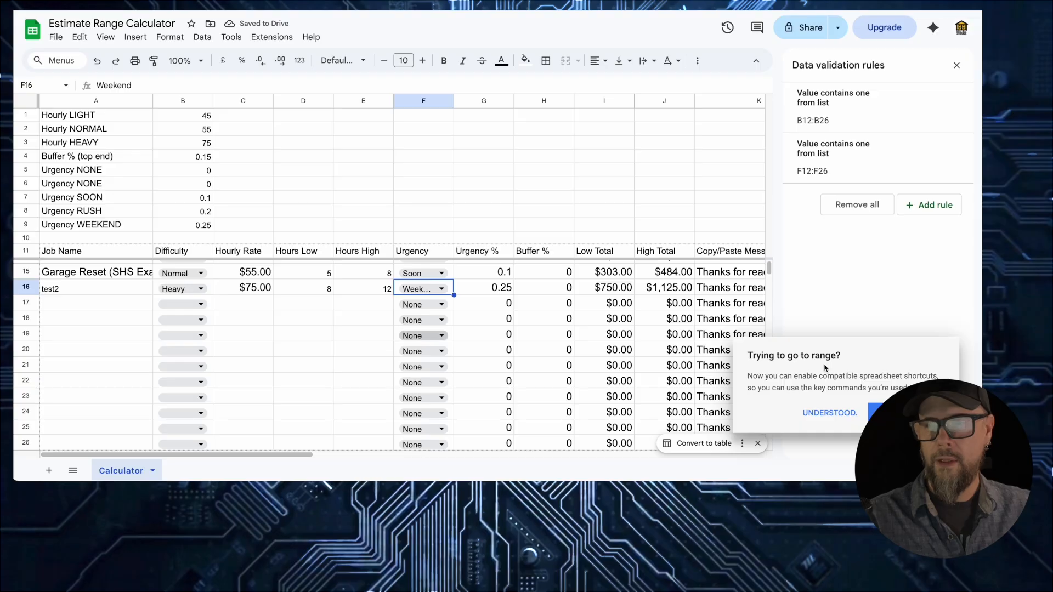
pyautogui.hscroll(4, 526, 373)
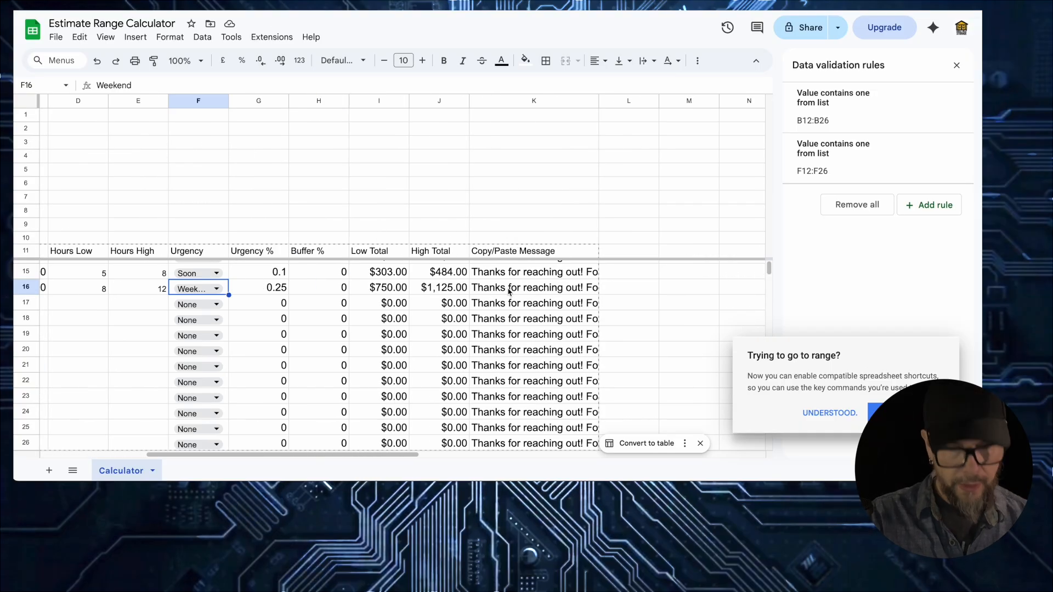
# - Paste test2's $750–$1,125 Heavy-job message from K16 into a new Gmail draft, discard it, and return to the sheet
pyautogui.click(507, 290)
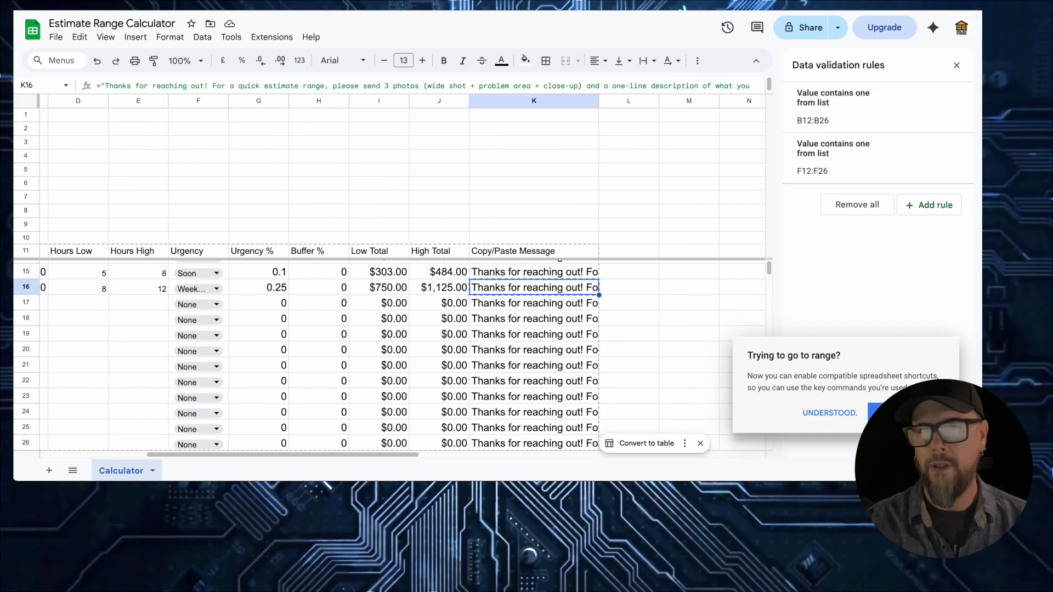
pyautogui.click(122, 5)
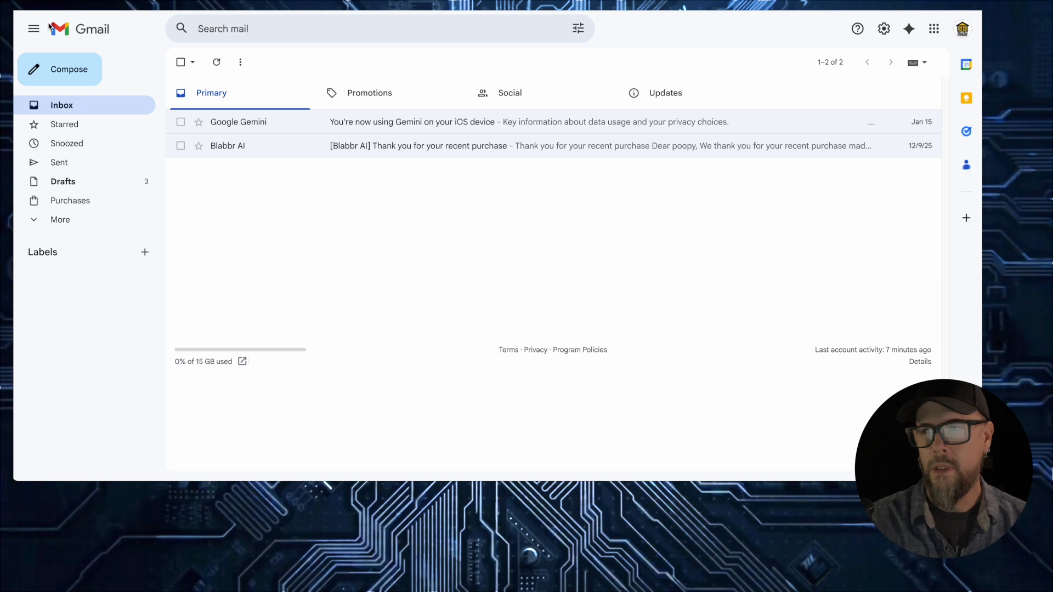
pyautogui.click(61, 69)
pyautogui.click(655, 292)
pyautogui.write("Thanks for reaching out! For a quick estimate range, please send 3 photos (wide shot + problem area + close-up) and a one-line description of what you want done. This looks like a Heavy complexity job. Estimated range: $750–$1,125 based on 8–12 hours (and up to ~0% extra time if we uncover additional scope once we start). If that range works, we'll confirm final scope and schedule you.")
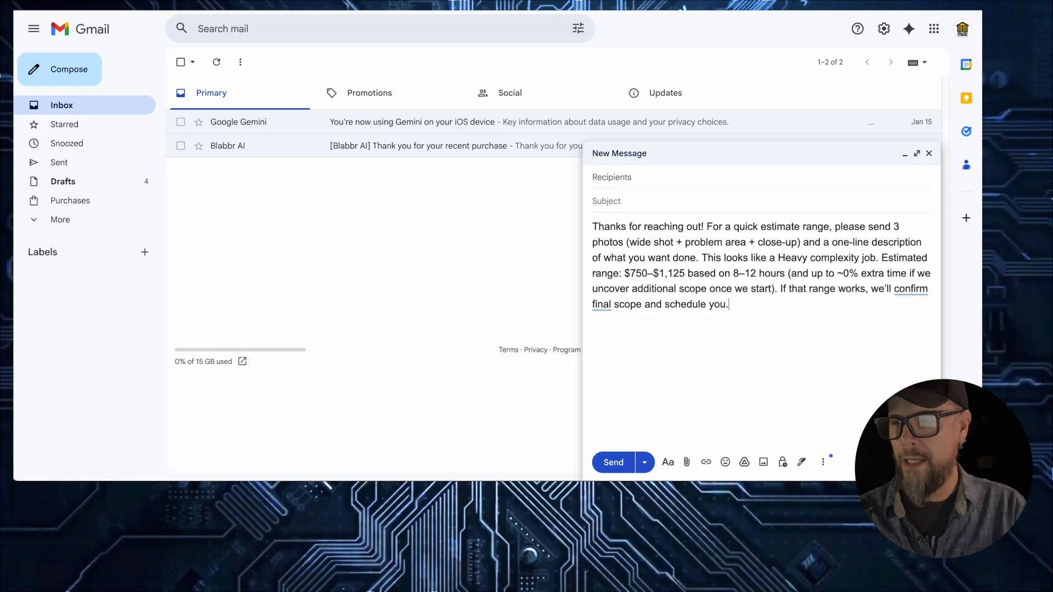
pyautogui.click(927, 462)
pyautogui.click(230, 4)
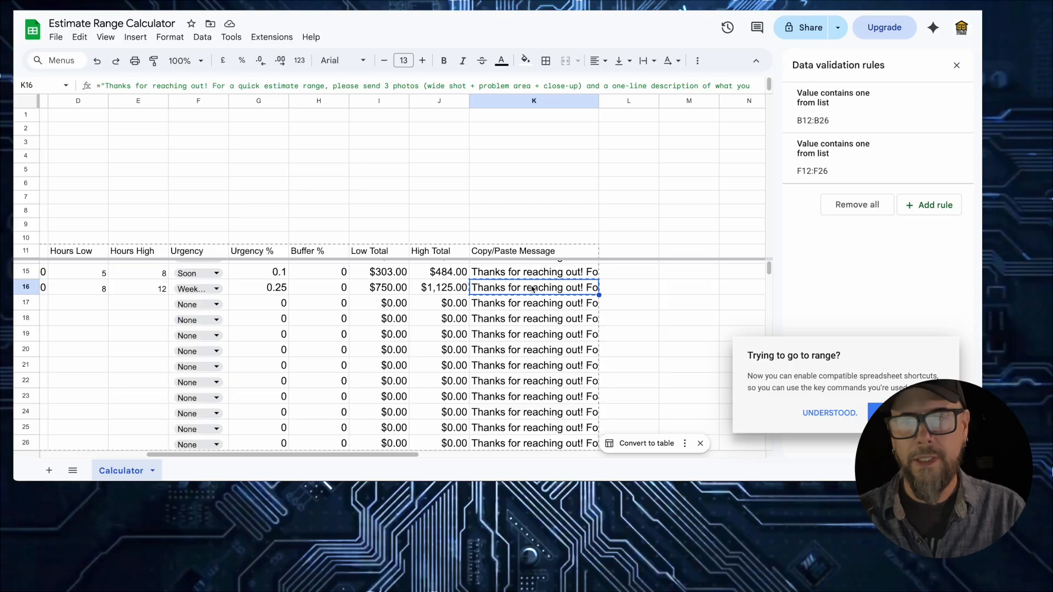
# - Copy test2's customer message from K16, then stop the stopwatch
pyautogui.hotkey('ctrl', 'c')
pyautogui.click(513, 307)
pyautogui.hscroll(-4, 199, 339)
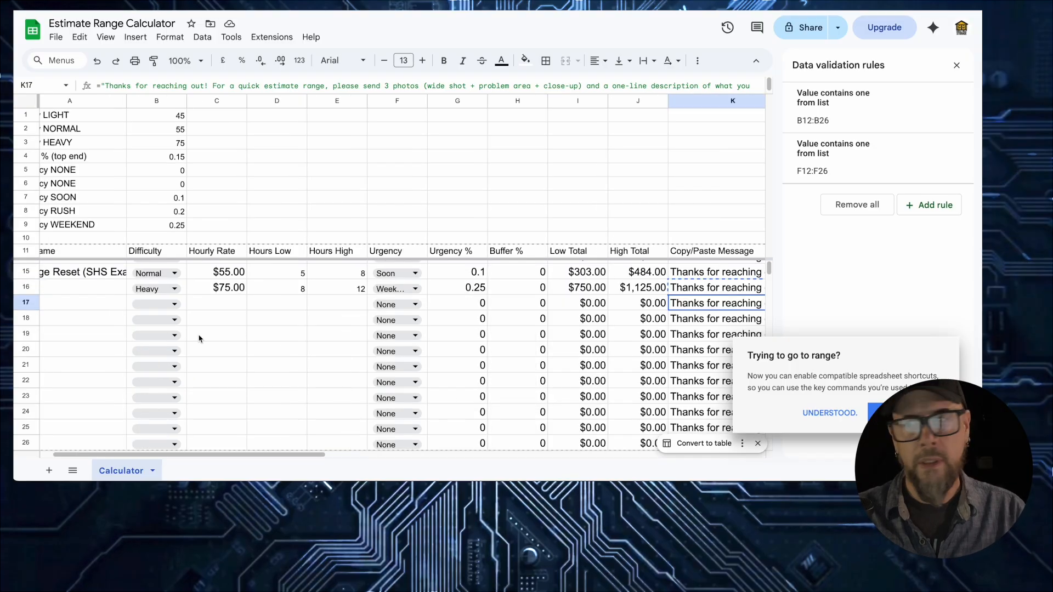
pyautogui.press('super+Tab')
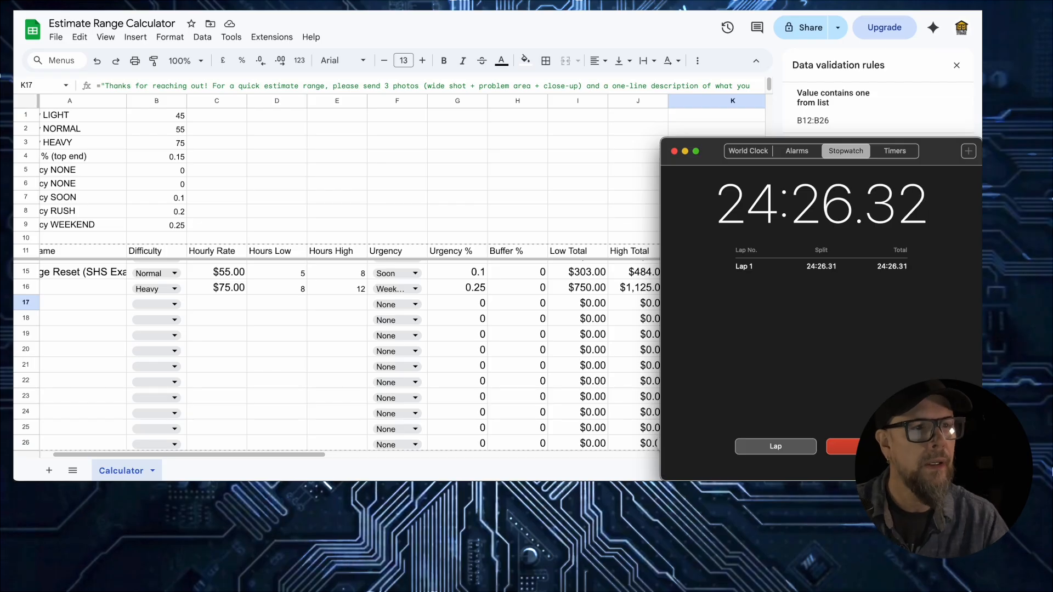
pyautogui.click(868, 447)
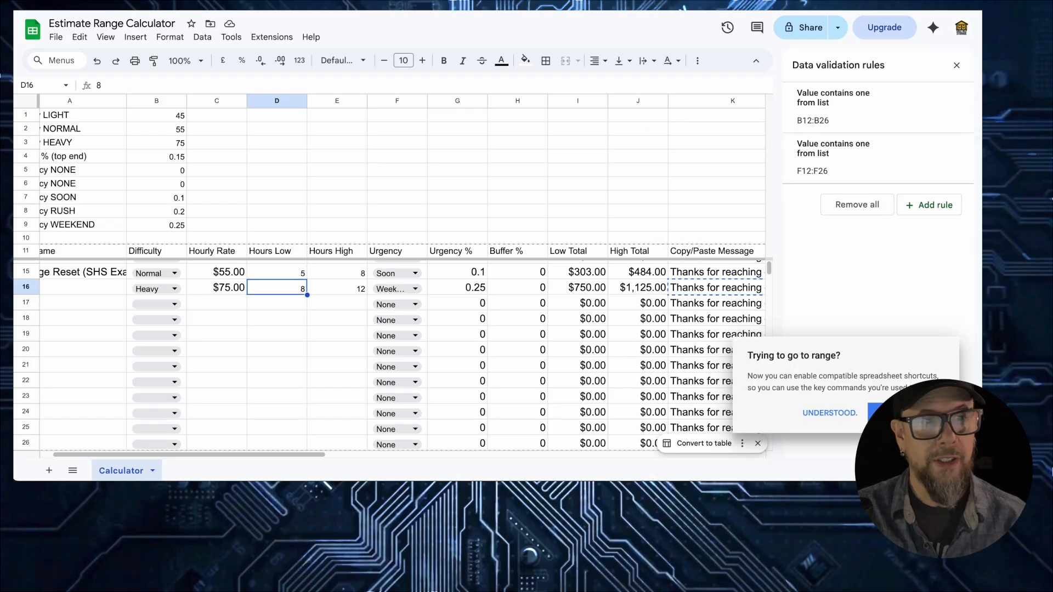